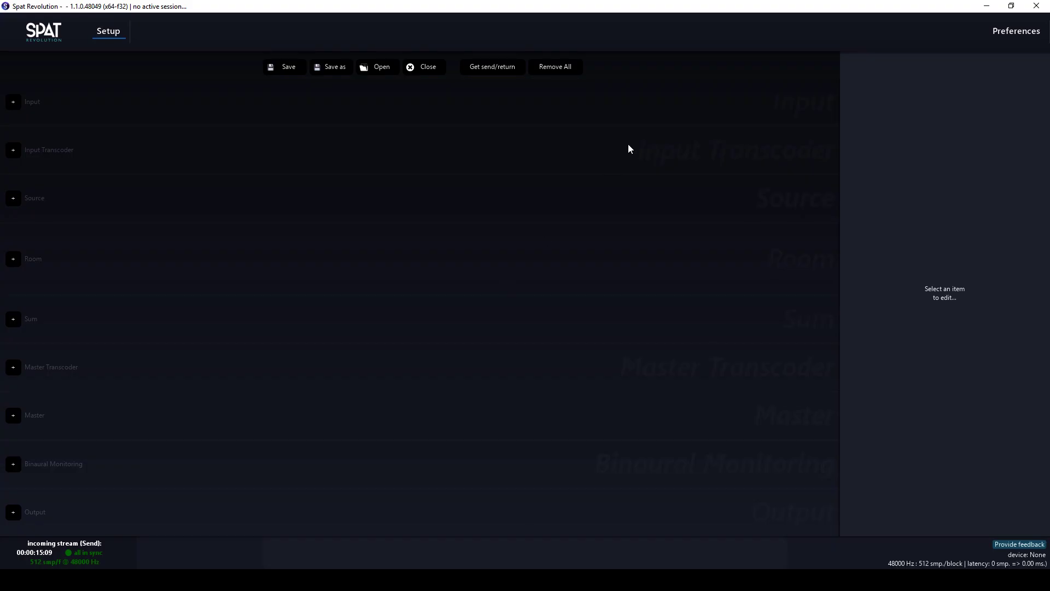
Step: Check the Hardware IO Devices list in Spat Revolution preferences, leaving it set to None
left_click(987, 32)
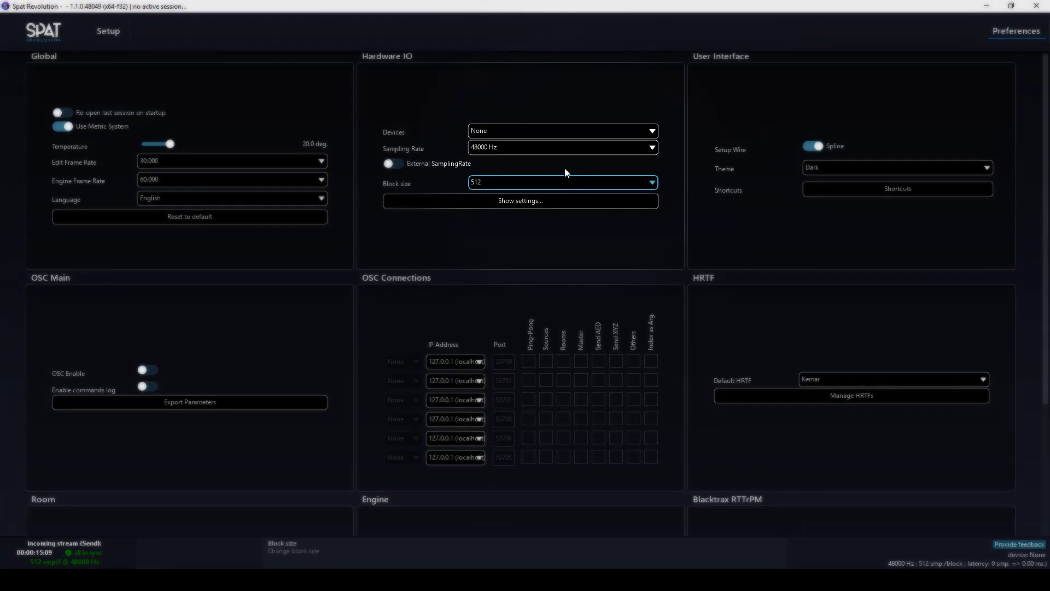
left_click(576, 130)
left_click(579, 129)
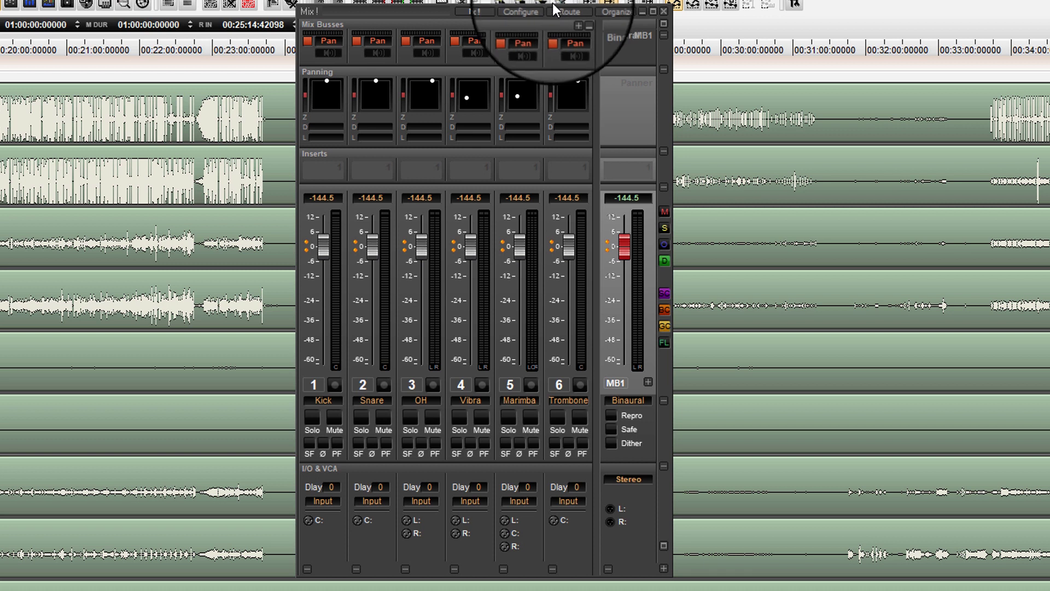
Step: Add a 6-channel general mixing bus with the 5.1 / LCR layout
left_click(522, 11)
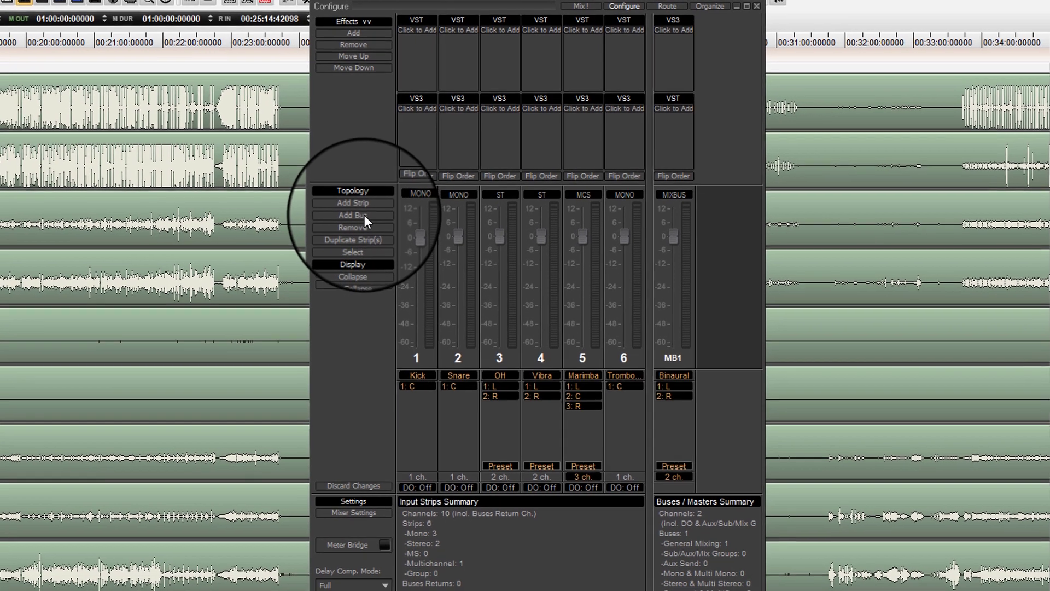
left_click(365, 216)
left_click(364, 226)
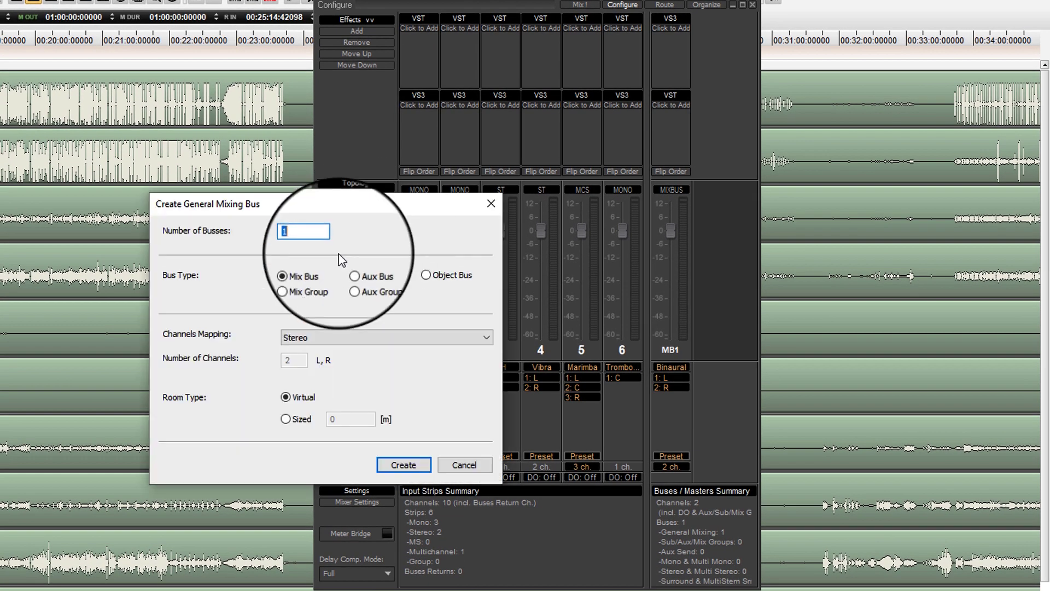
left_click(352, 344)
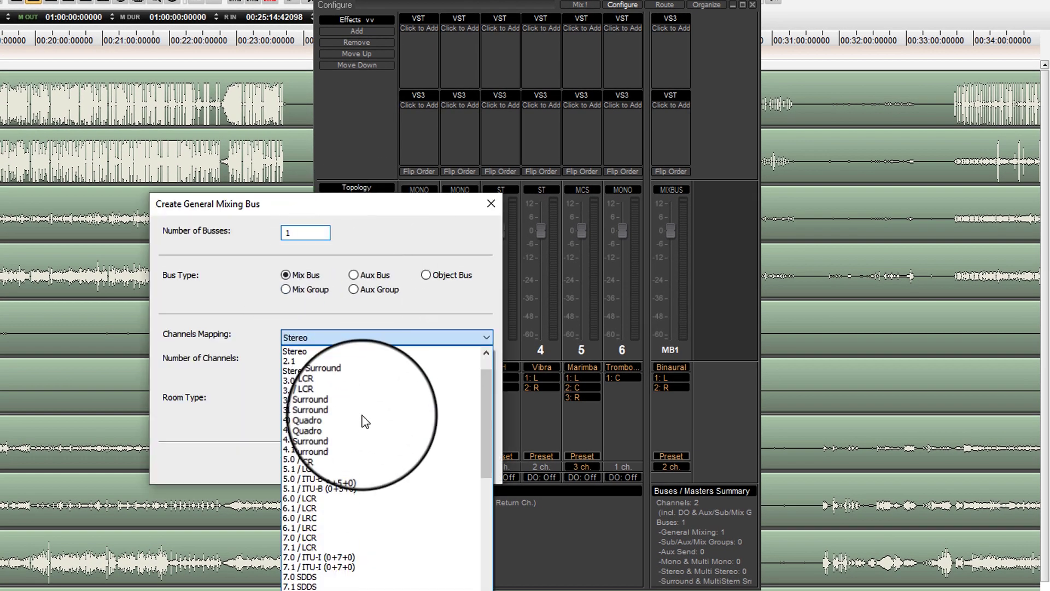
left_click(359, 466)
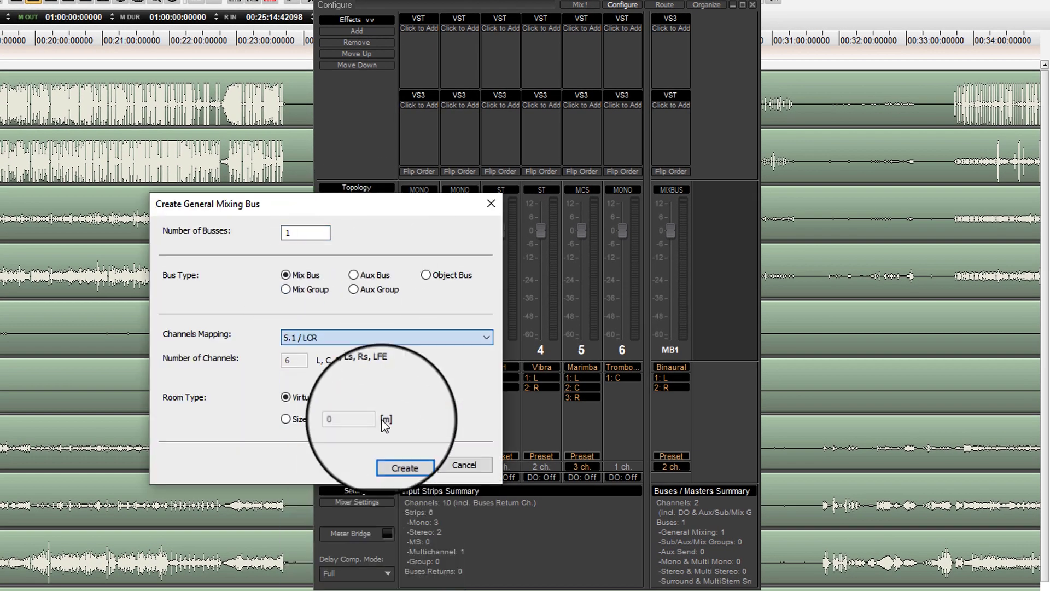
left_click(388, 464)
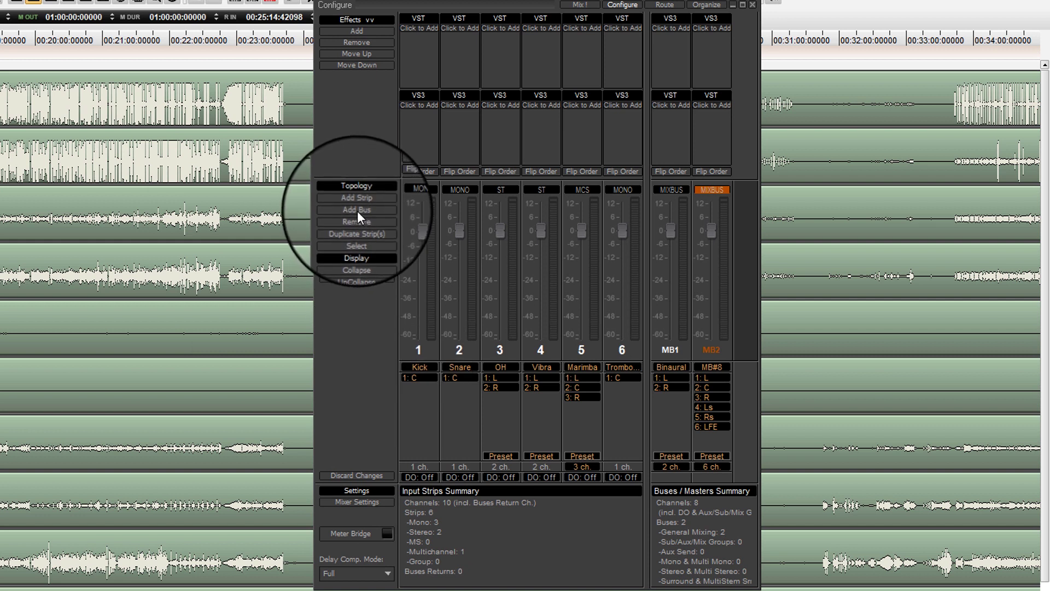
Step: Add a 24-channel general mixing bus with the NHK 22.2 layout
left_click(357, 210)
left_click(362, 227)
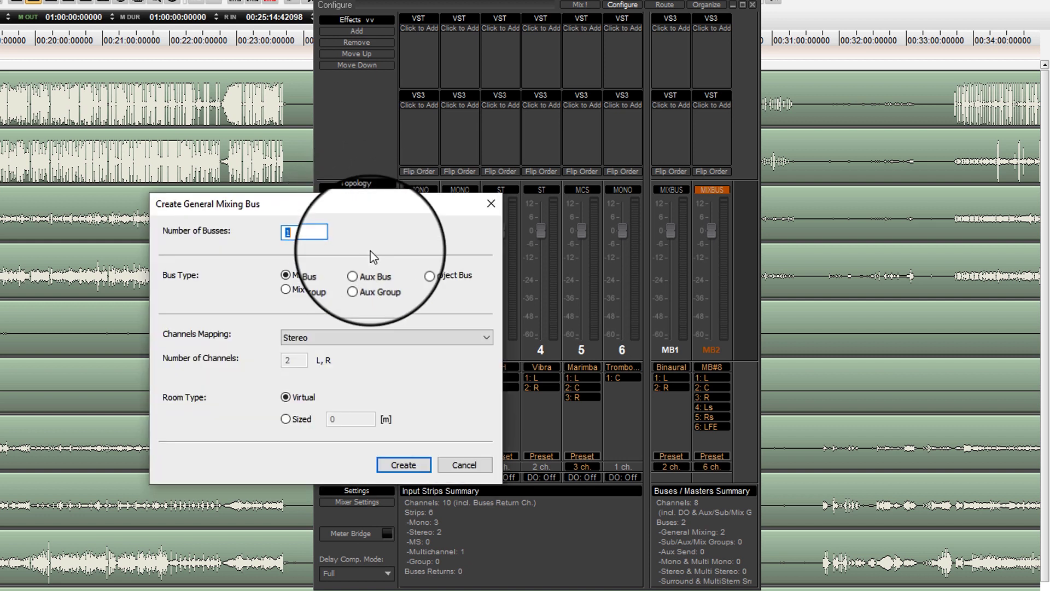
left_click(392, 340)
left_click_drag(486, 388, 487, 568)
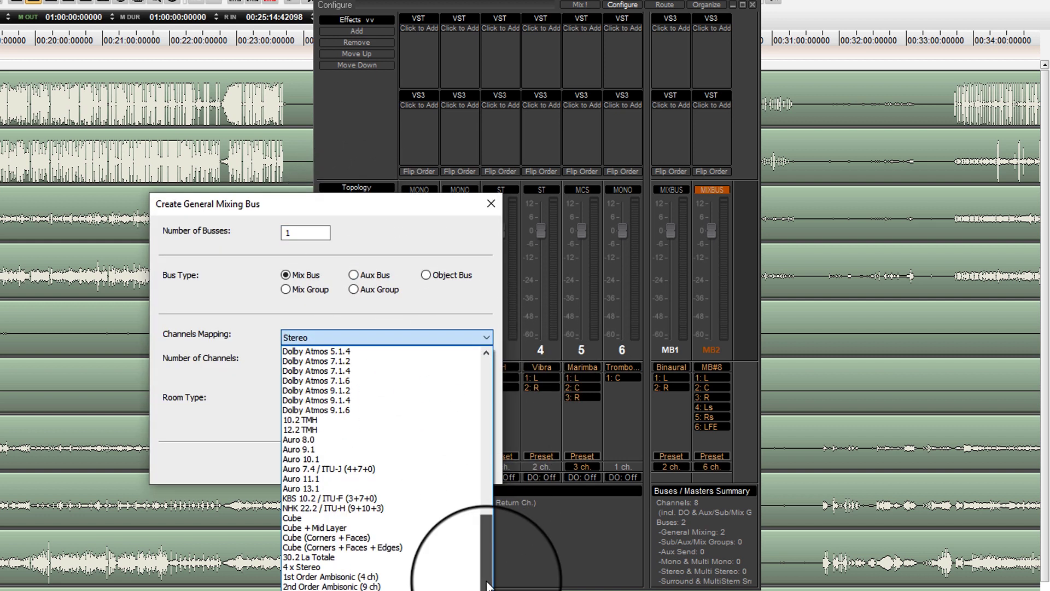
left_click(437, 518)
left_click(401, 463)
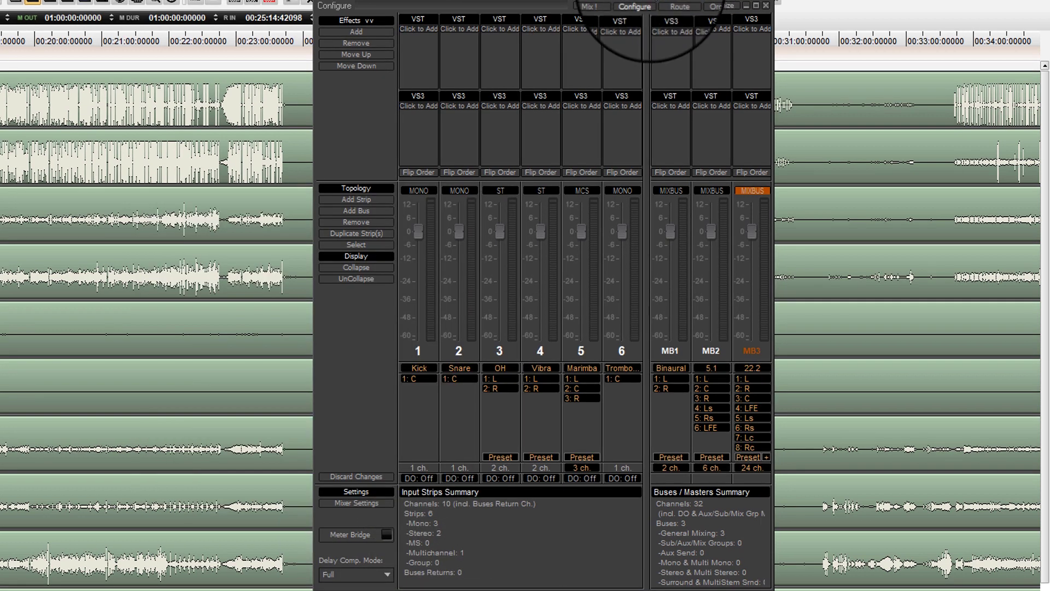
left_click(590, 6)
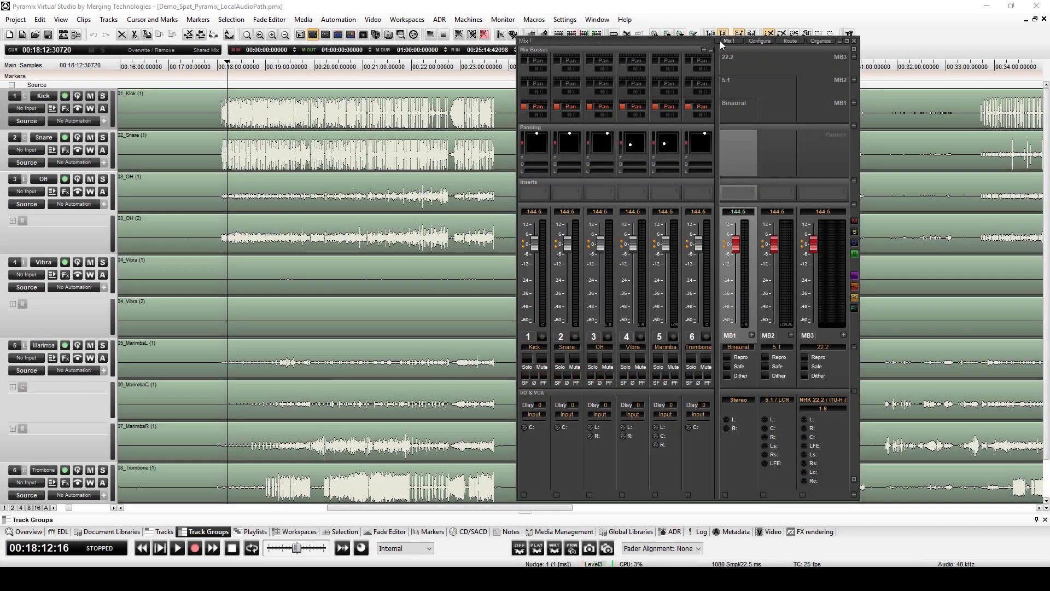
Step: Assign all six tracks to the MB2 5.1 and MB3 22.2 buses, then play from 00:18:05
left_click(524, 83)
left_click(524, 61)
left_click(222, 77)
key("space")
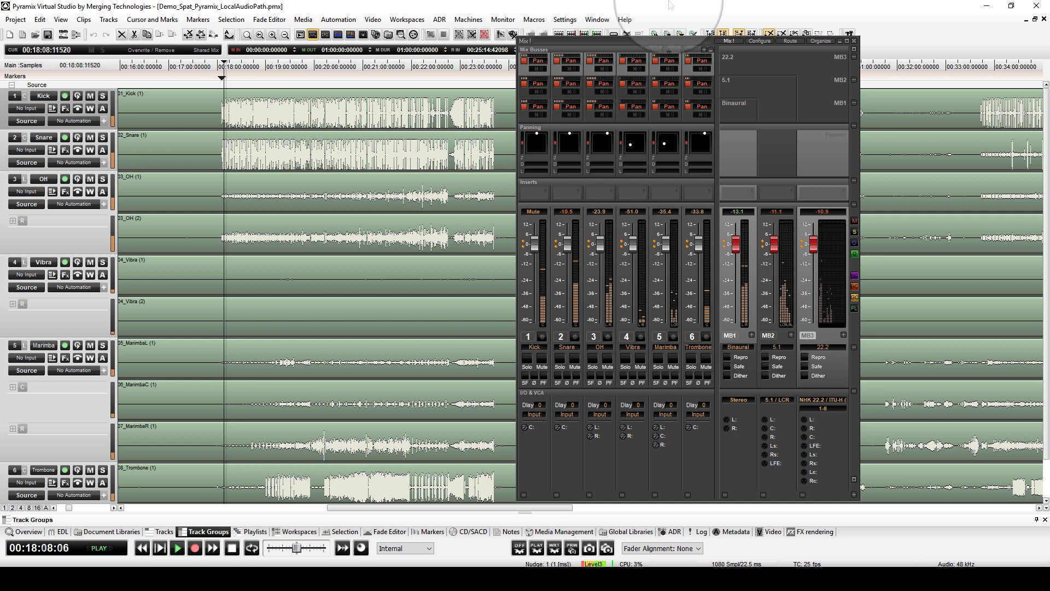
key("space")
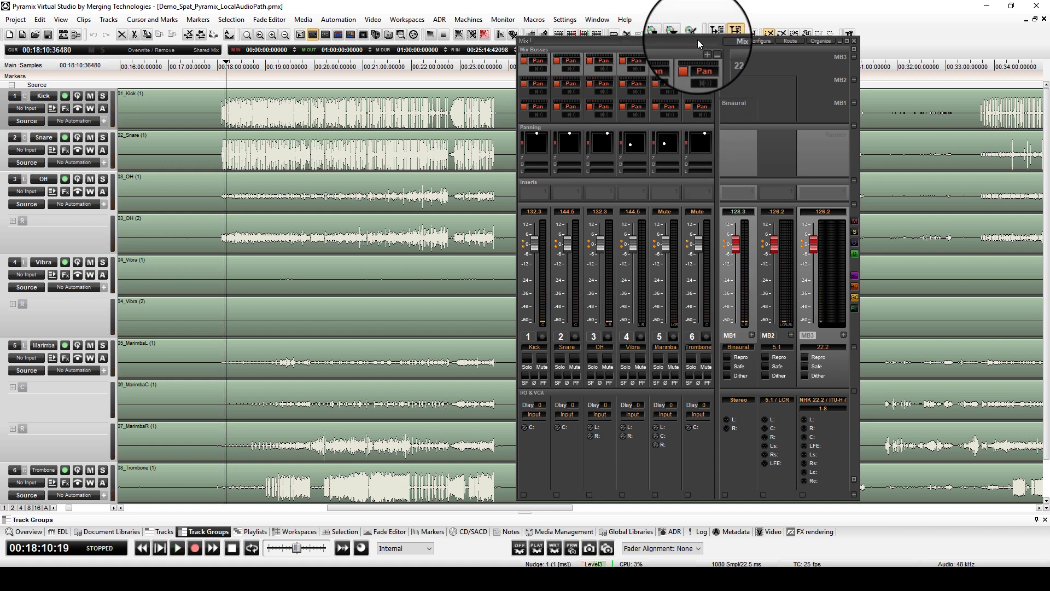
Step: Insert the Flux:: - IRCAM SpatRevolution-Send VST plug-in on all six source strips
left_click(758, 41)
left_click(544, 60)
left_click(418, 169)
mouse_move(432, 187)
mouse_move(487, 213)
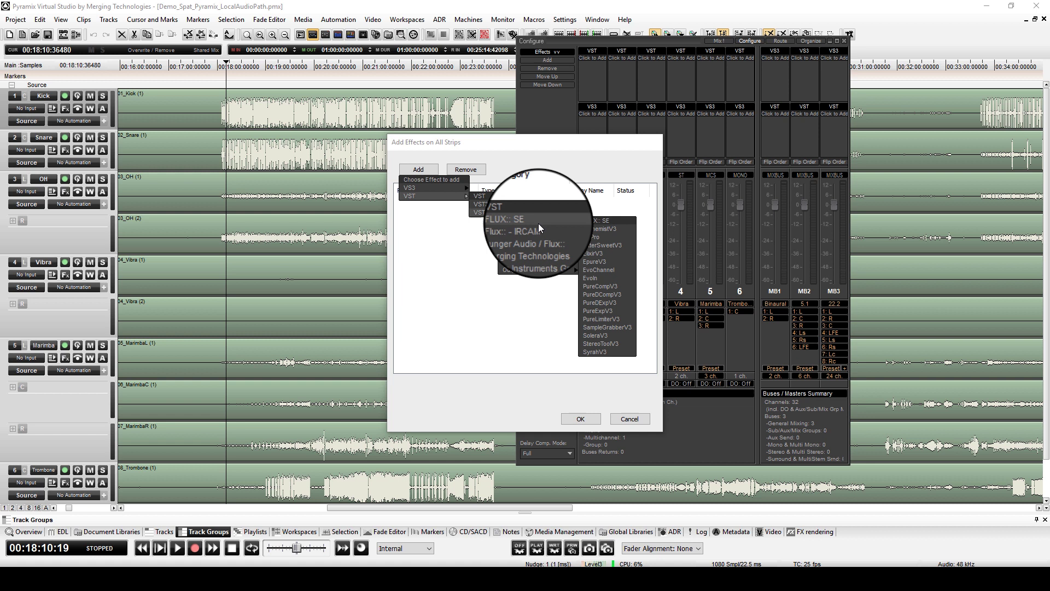
mouse_move(541, 229)
left_click(612, 245)
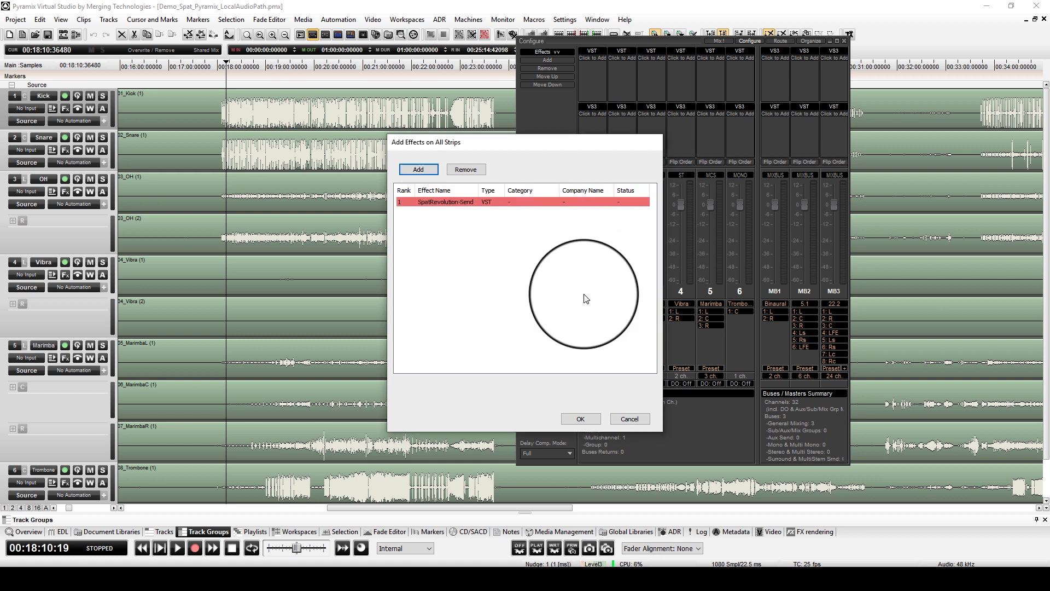
left_click(579, 419)
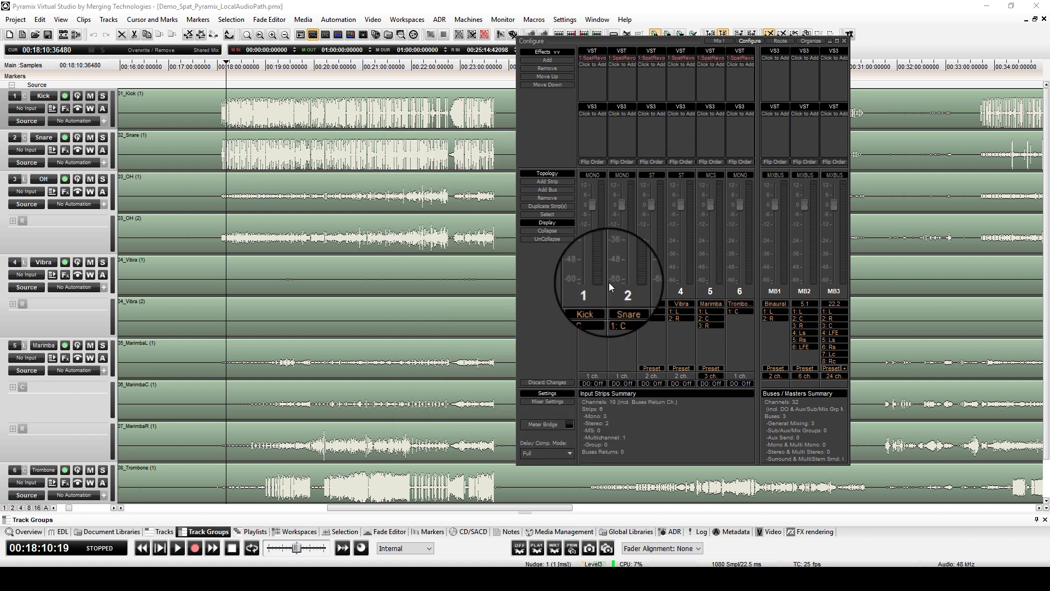
Step: Enable Local audio path in the Kick track's Spat Revolution send and reset Kick's peak readout
left_click(713, 40)
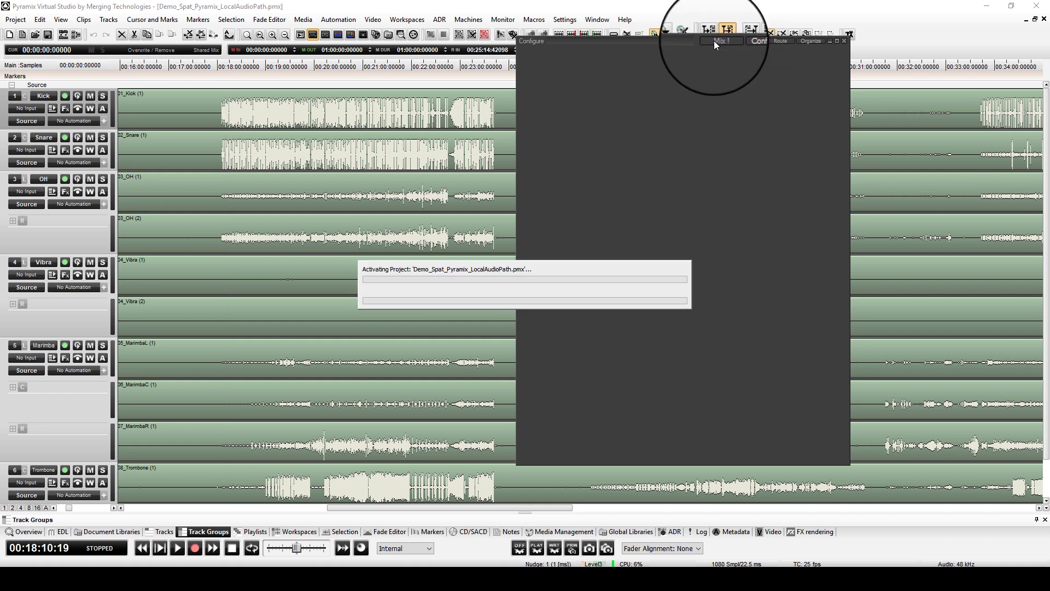
left_click(542, 197)
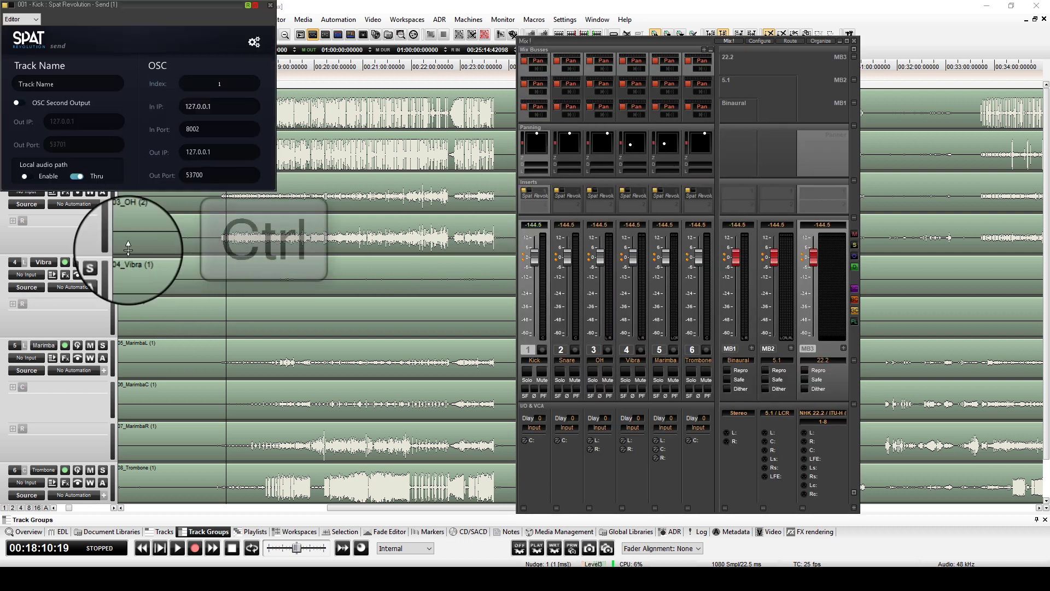
left_click(28, 176, "ctrl")
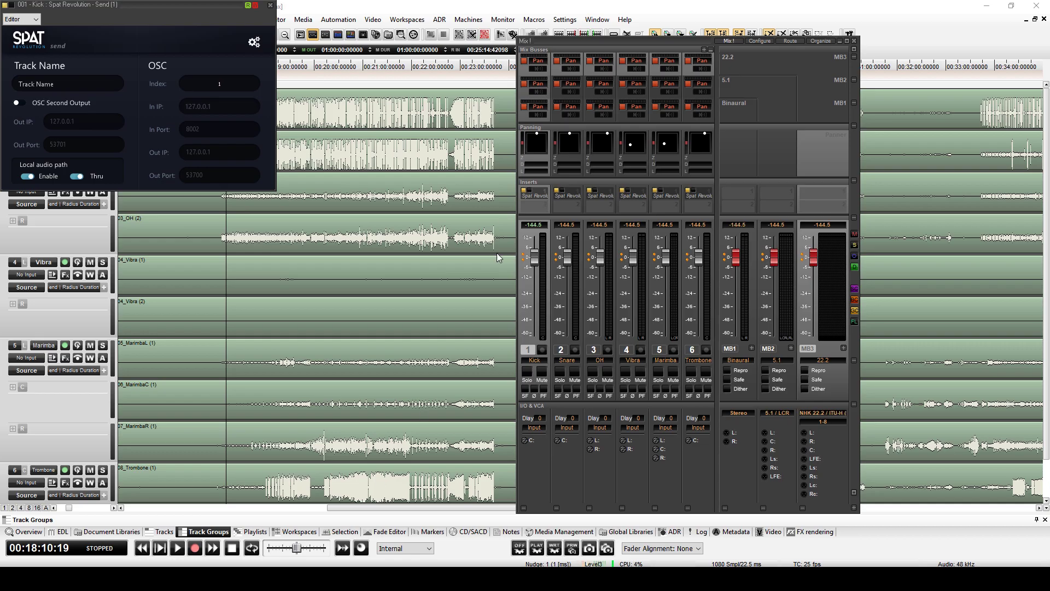
left_click(529, 225)
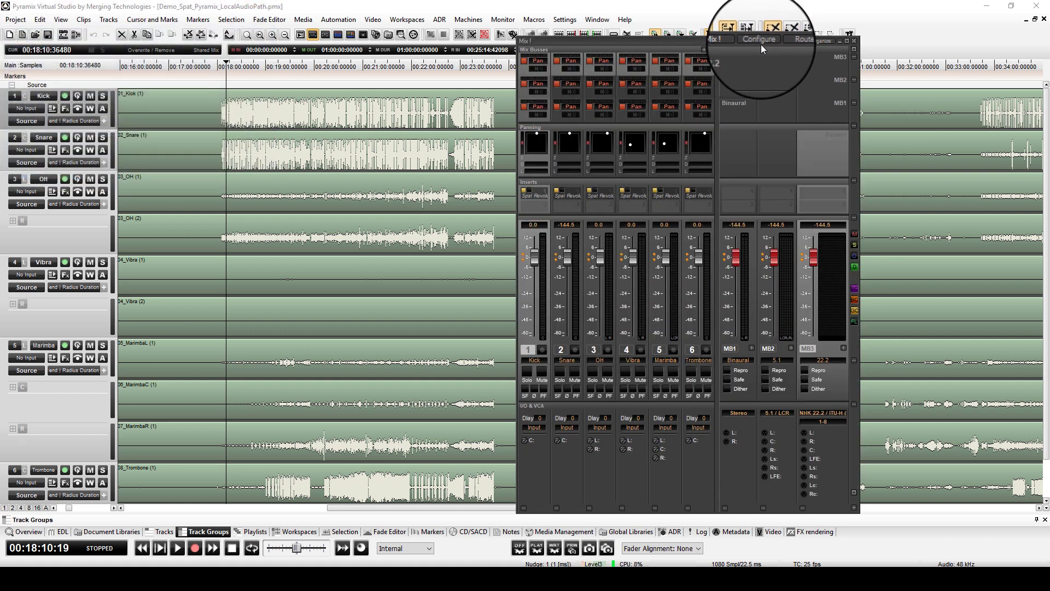
Step: Insert the Flux:: - IRCAM SpatRevolution-Return VST plug-in on mix buses MB1, MB2 and MB3
left_click(754, 41)
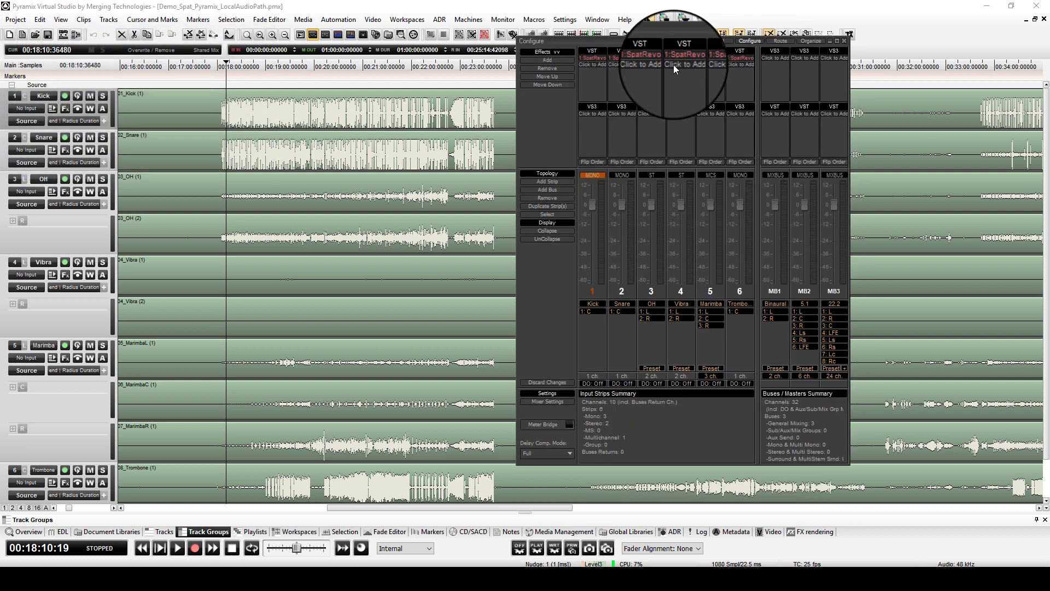
left_click(549, 58)
left_click(555, 83)
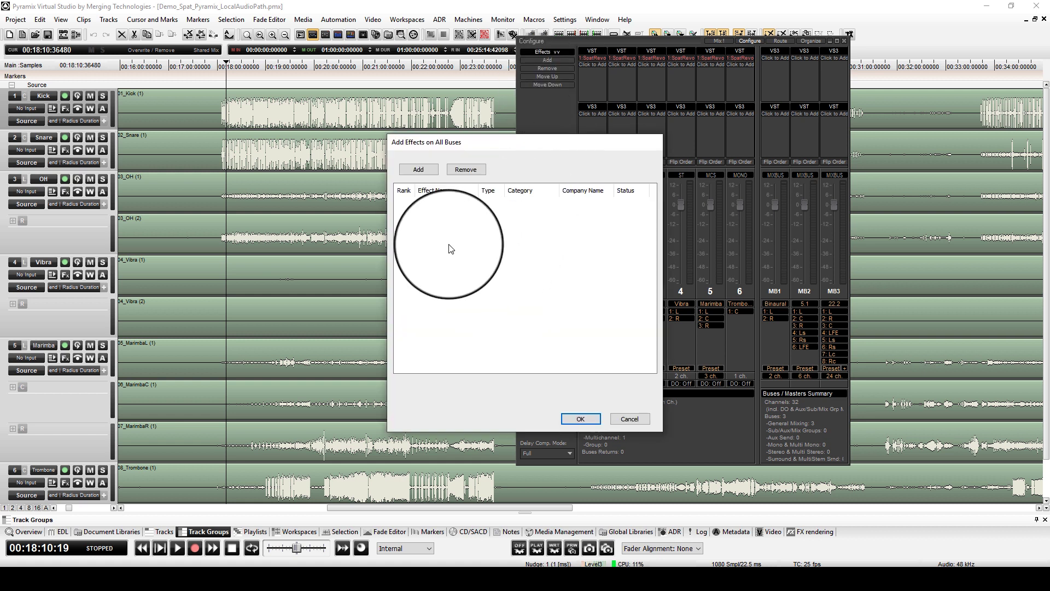
left_click(418, 169)
mouse_move(432, 191)
mouse_move(481, 212)
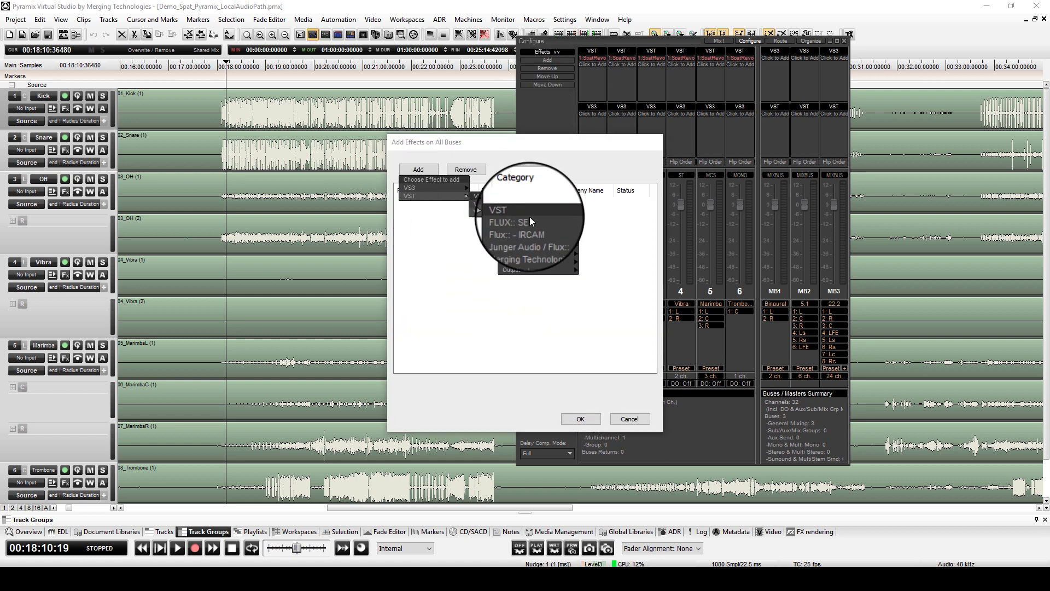
mouse_move(525, 228)
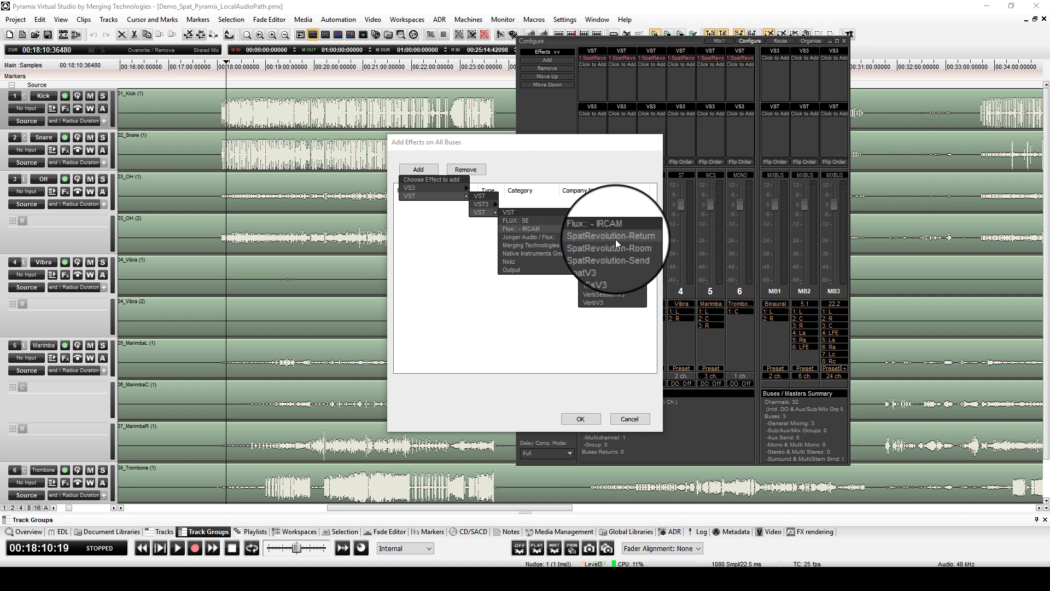
left_click(615, 239)
left_click(580, 418)
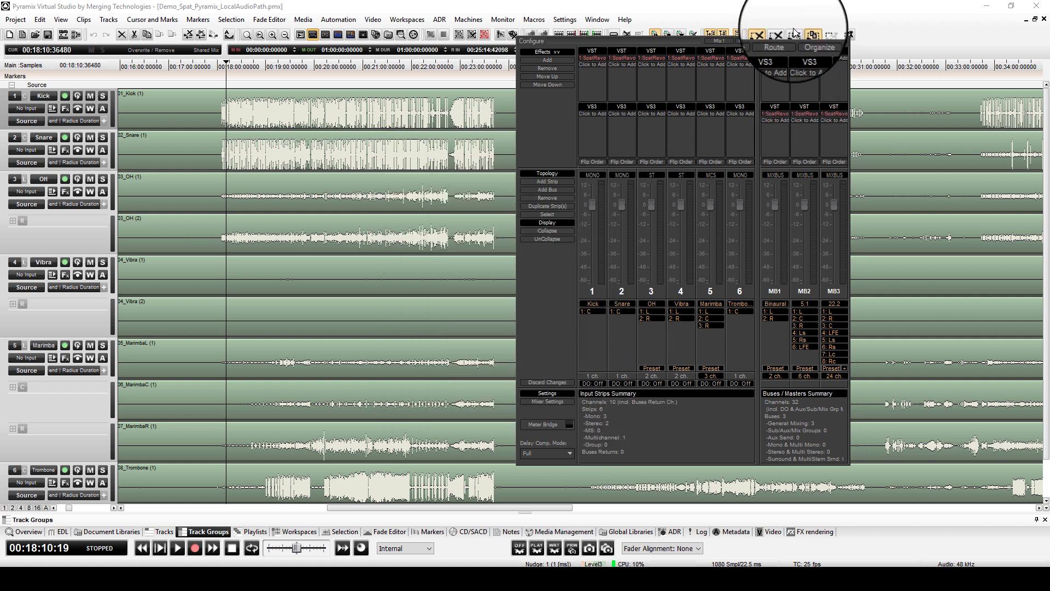
left_click(719, 41)
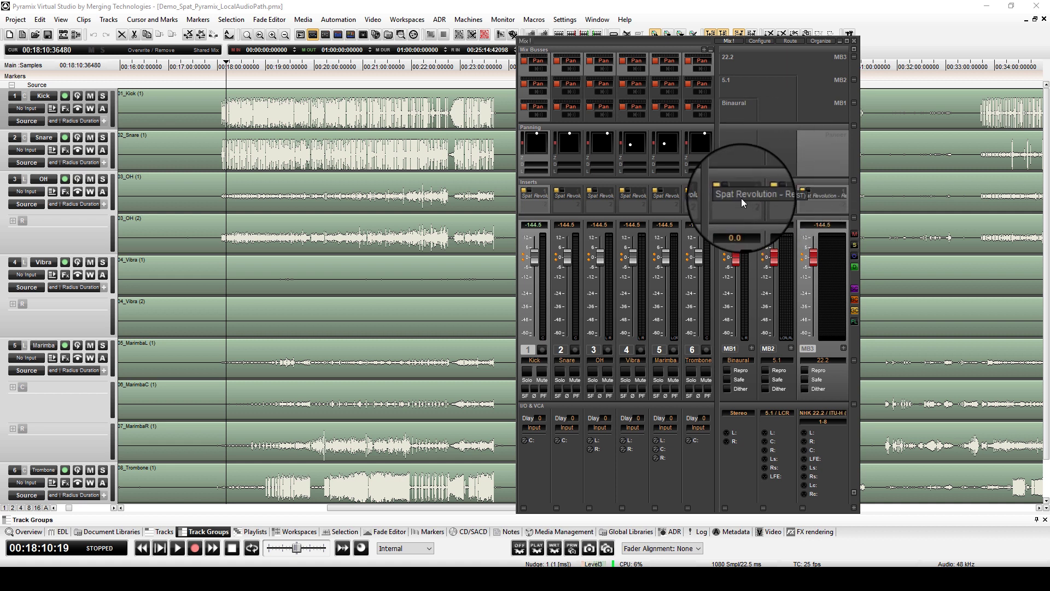
Step: Switch Local audio path Enable on in MB1's SpatRevolution-Return editor
left_click(740, 198)
key("ctrl")
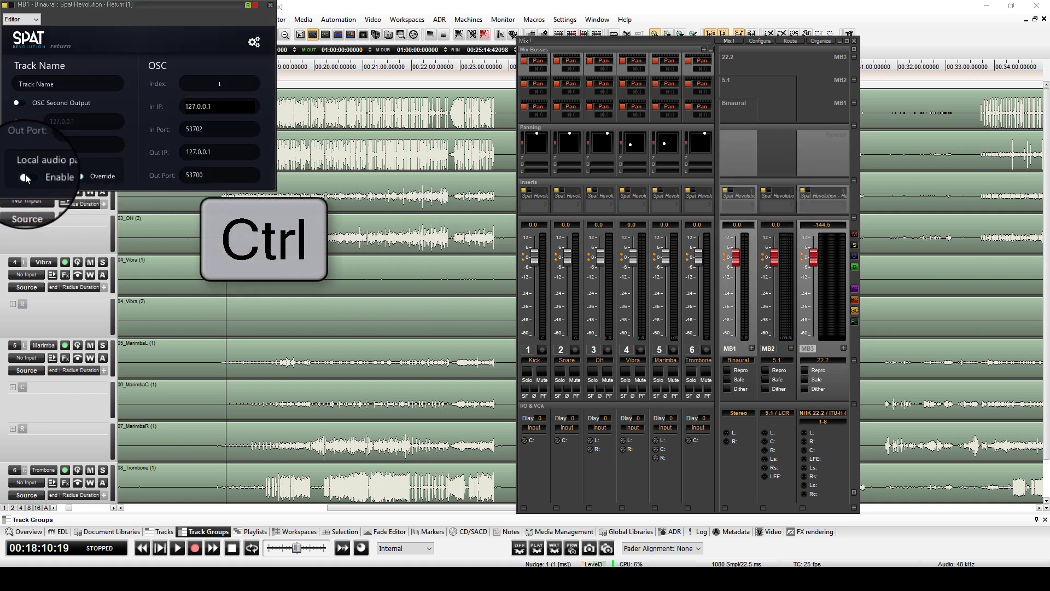
left_click(26, 176)
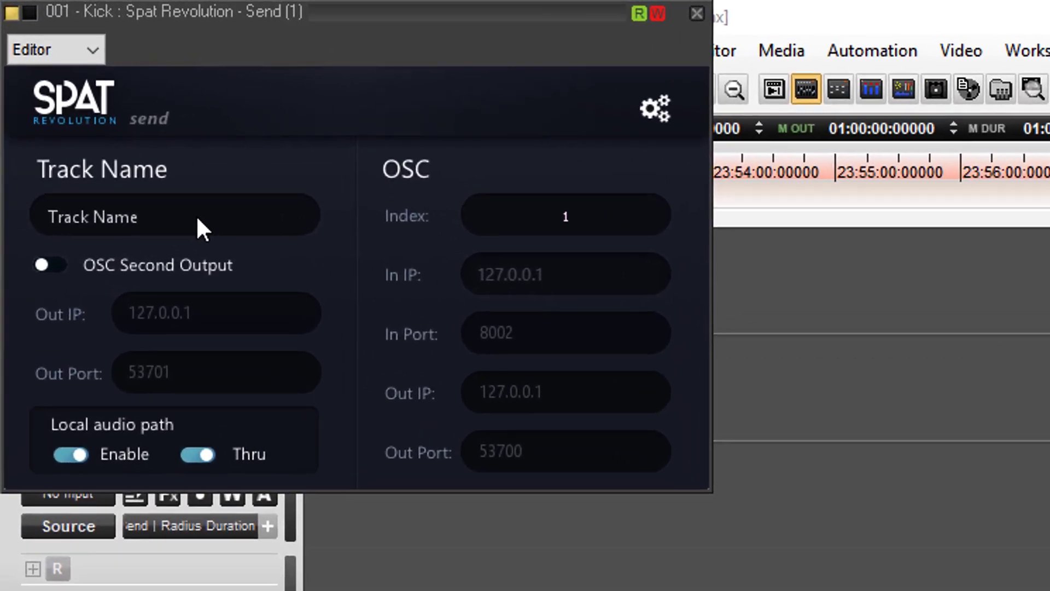
Step: Replace the Kick send's Track Name field with 'Kick'
left_click(196, 219)
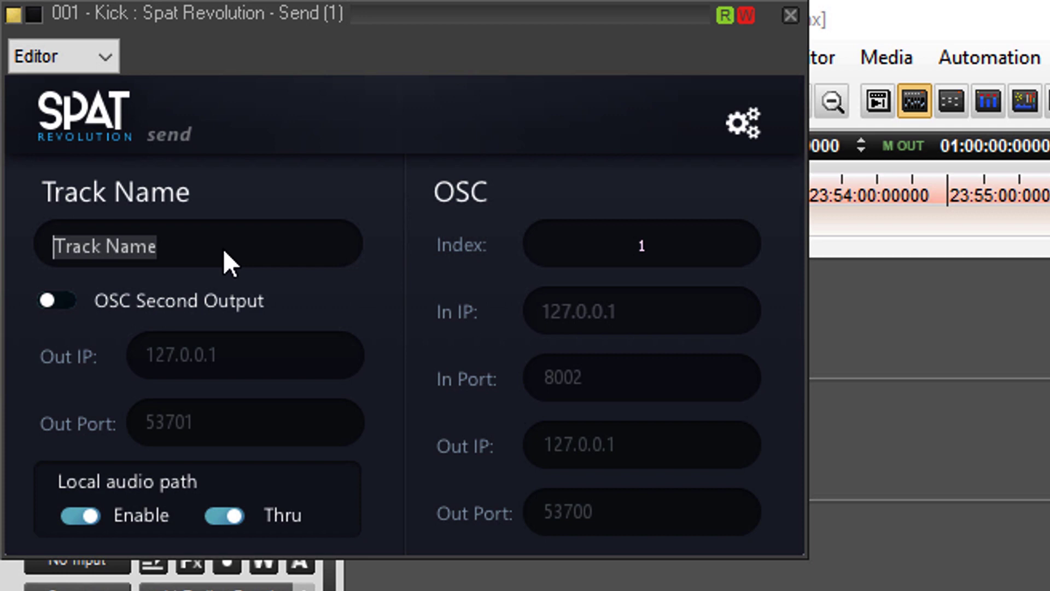
type("Kick")
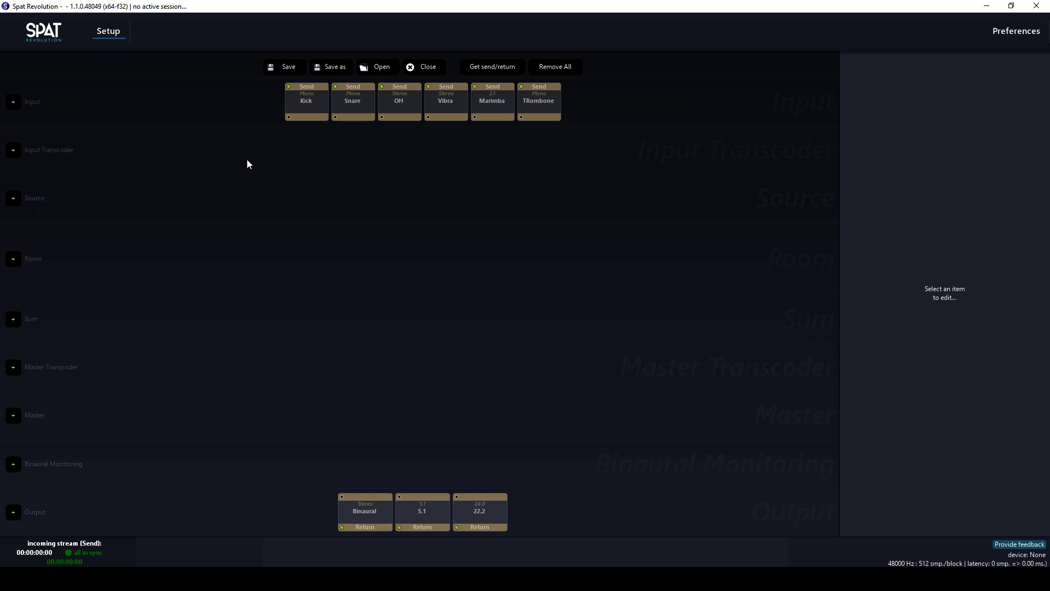
Step: Connect the six selected Send inputs to the Binaural output with Connect Selected (Ctrl+L)
left_click_drag(218, 142, 539, 87)
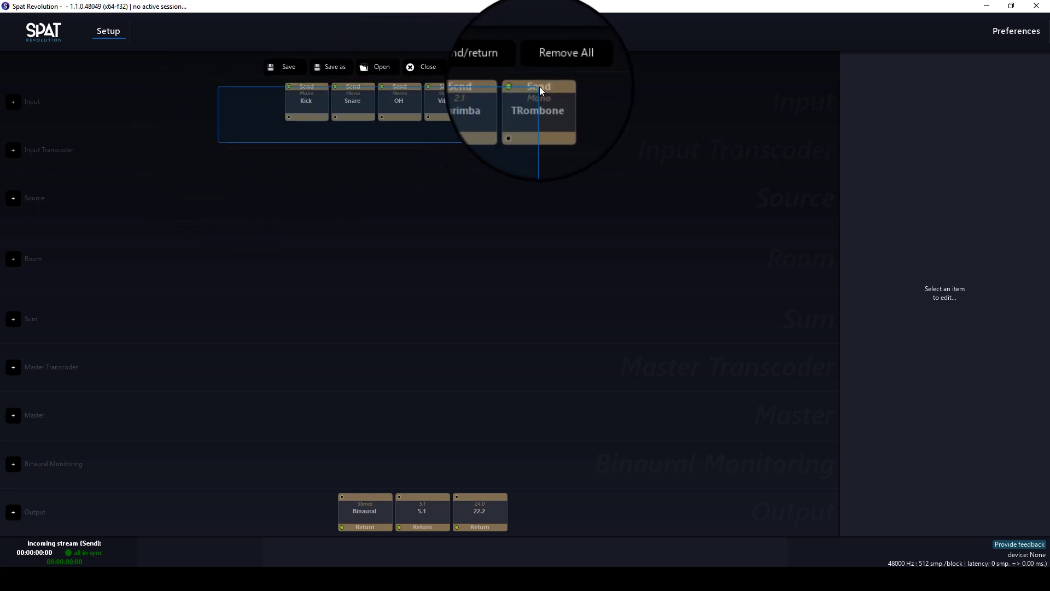
left_click(363, 510, "ctrl")
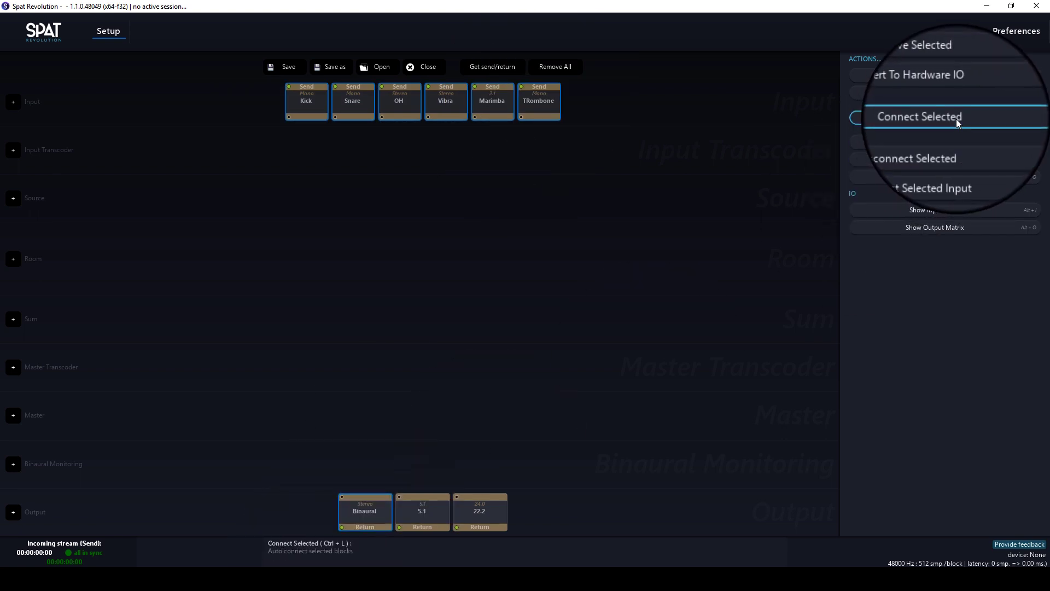
key("ctrl+l")
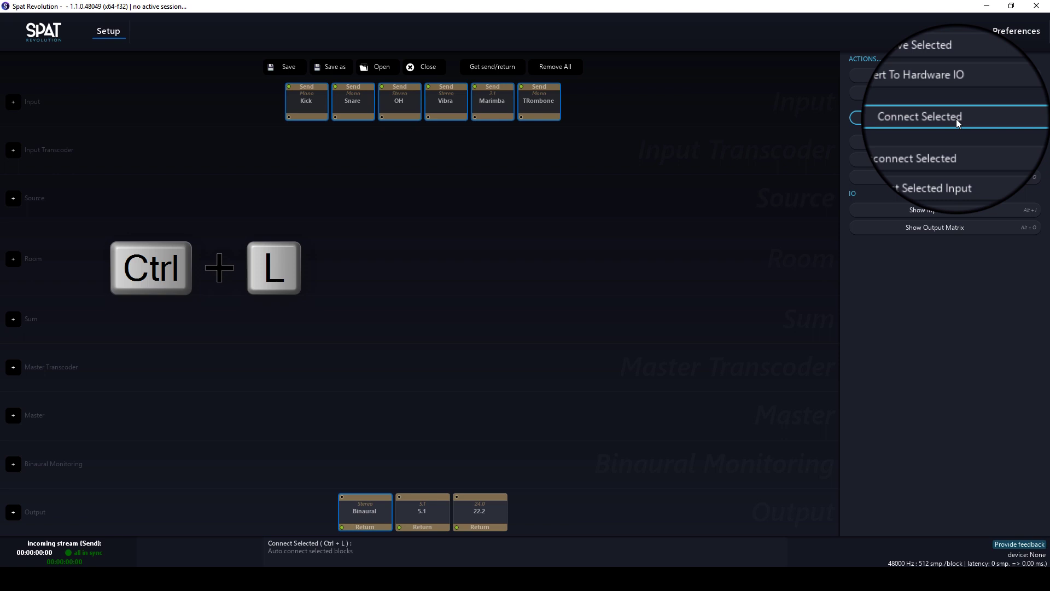
Step: Set Room 1's Stream Type to Binaural, which uses the Kemar HRTF
left_click(730, 259)
left_click(451, 270)
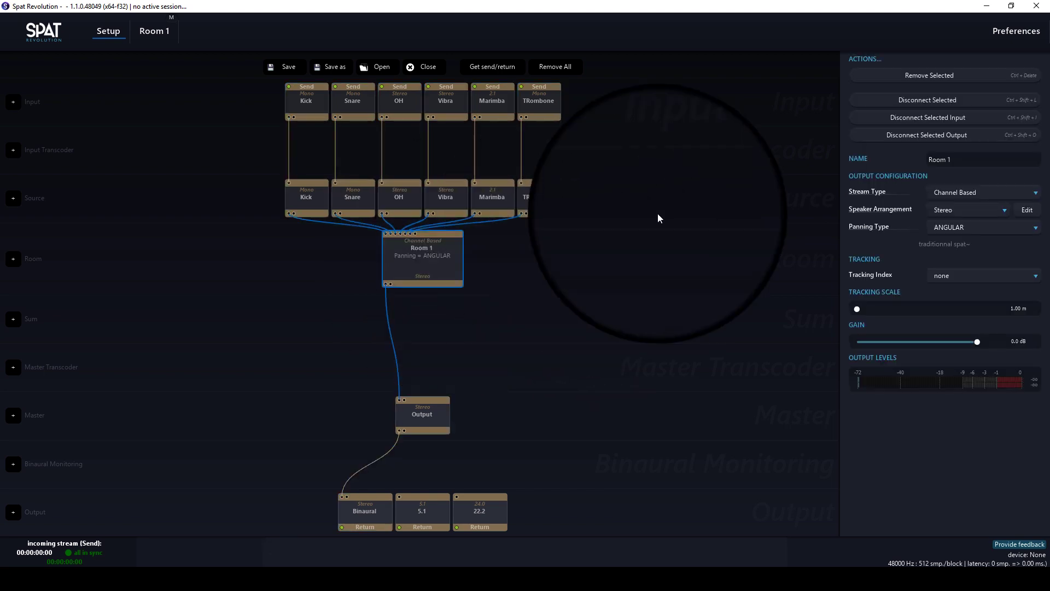
left_click(989, 191)
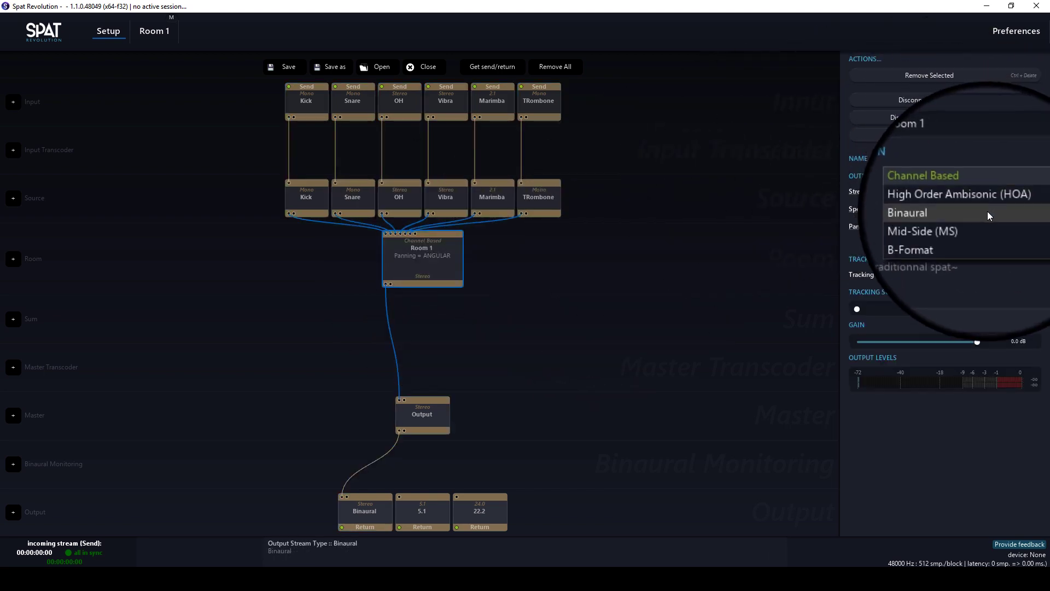
left_click(986, 211)
left_click(814, 265)
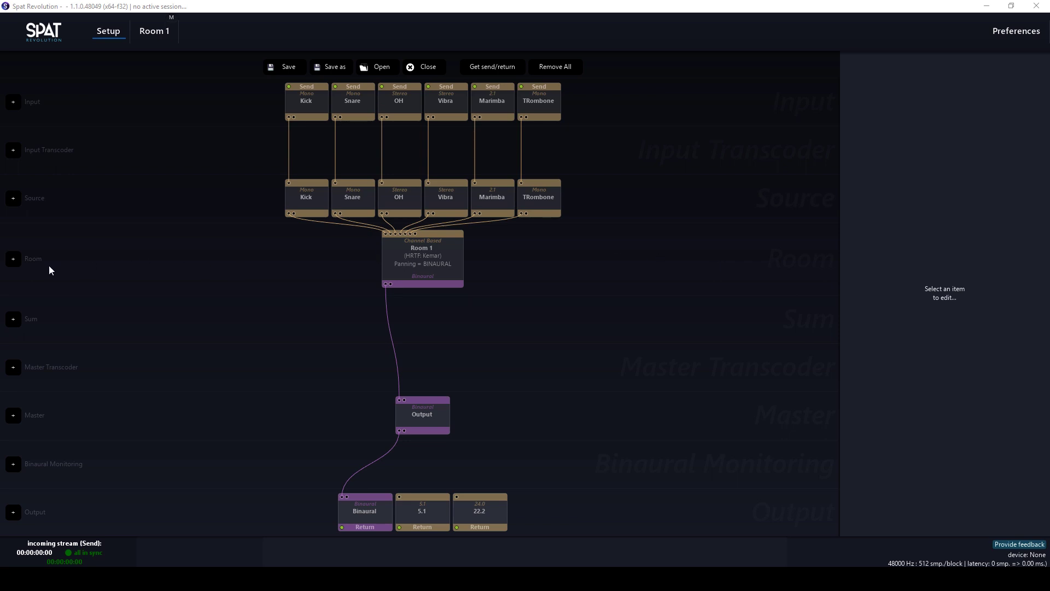
Step: Add Room 2 with a 5.1 speaker arrangement and feed all six sources into it
left_click(13, 259)
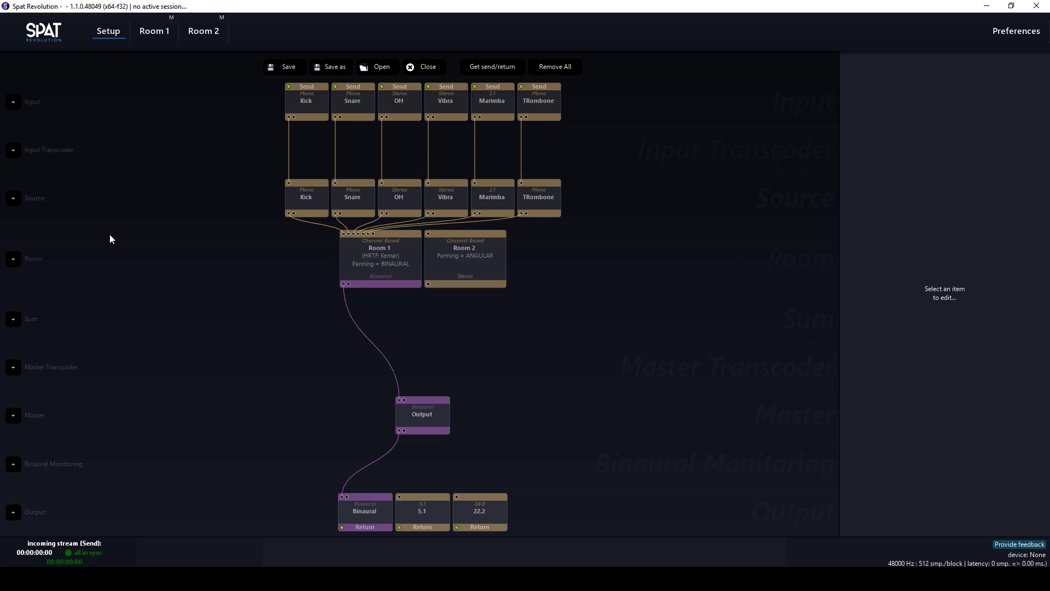
left_click(501, 249)
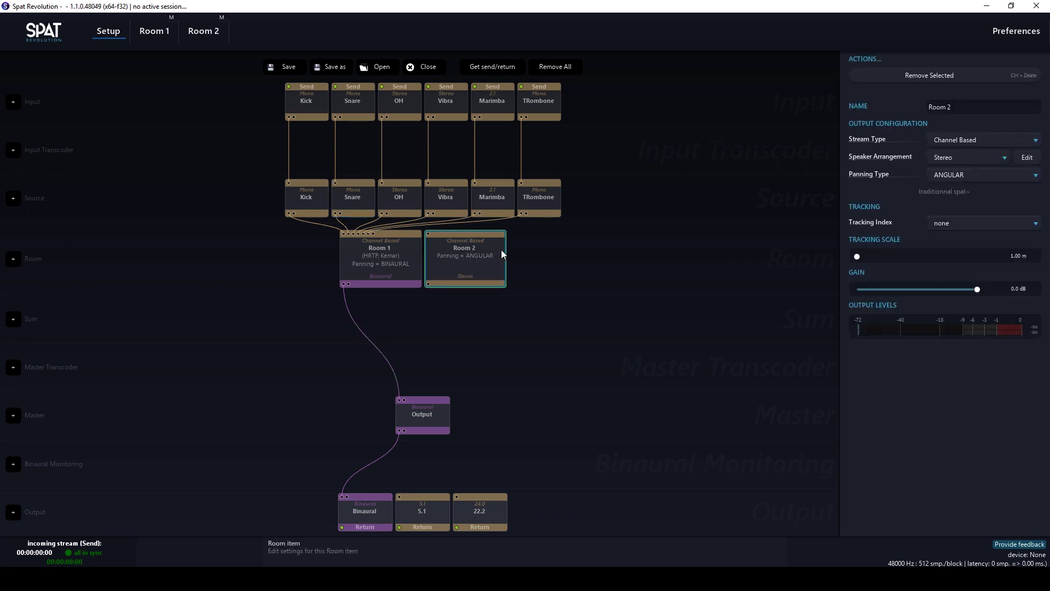
left_click(957, 153)
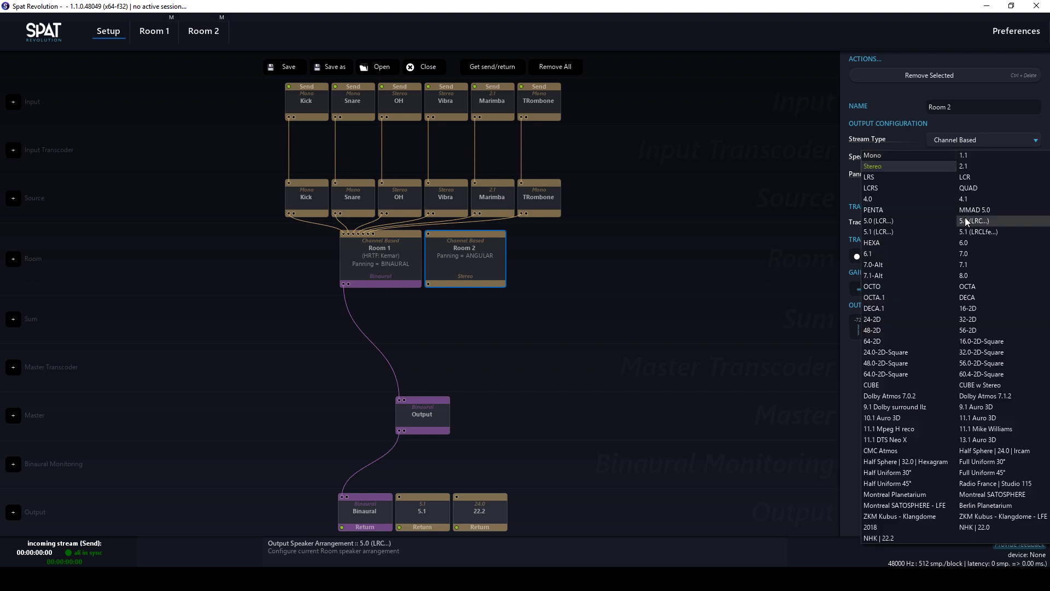
left_click(918, 234)
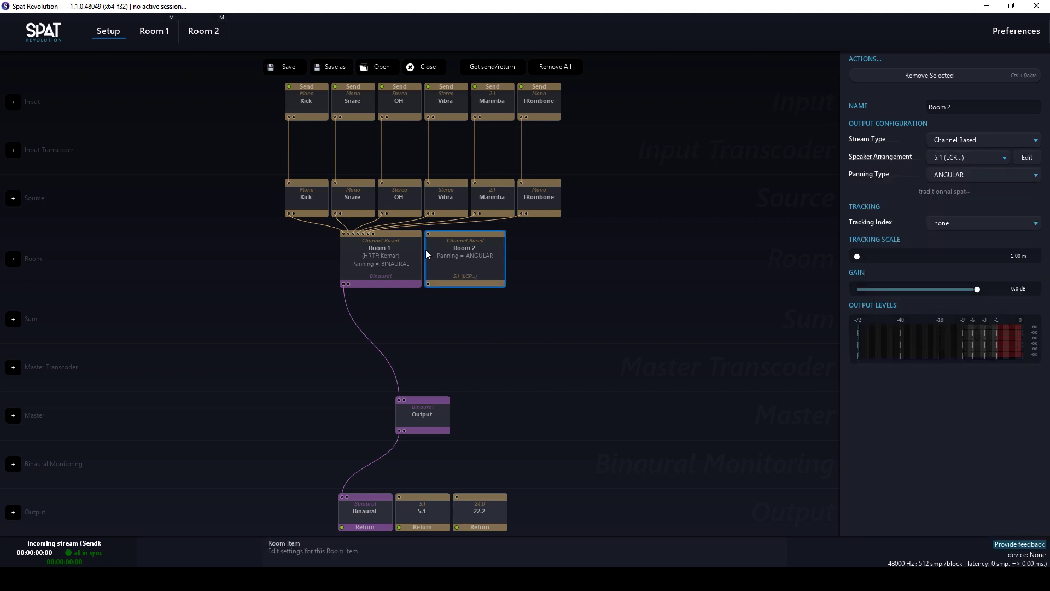
left_click_drag(261, 218, 580, 178)
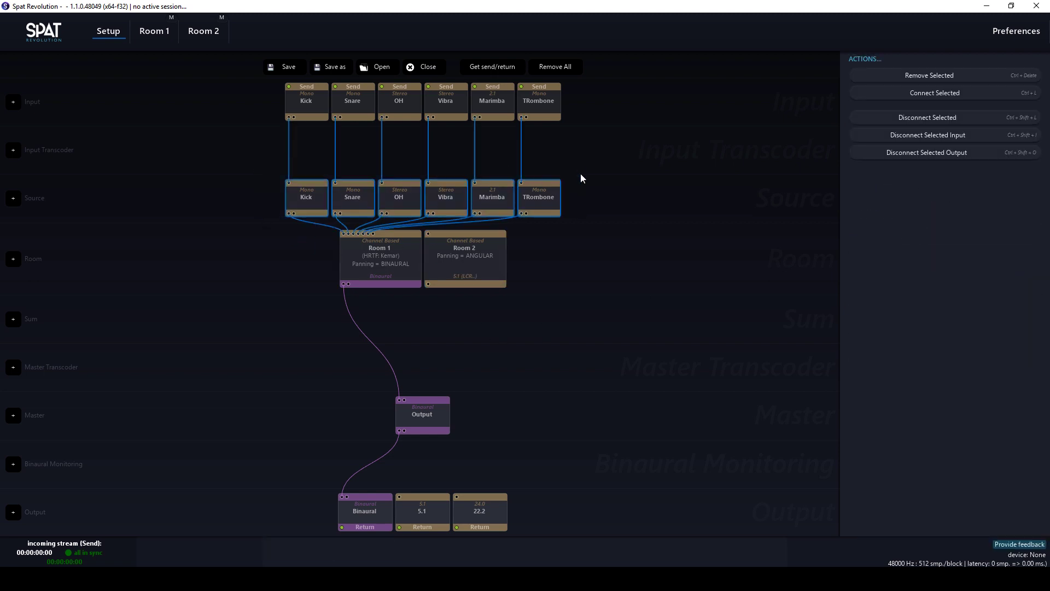
left_click(477, 245)
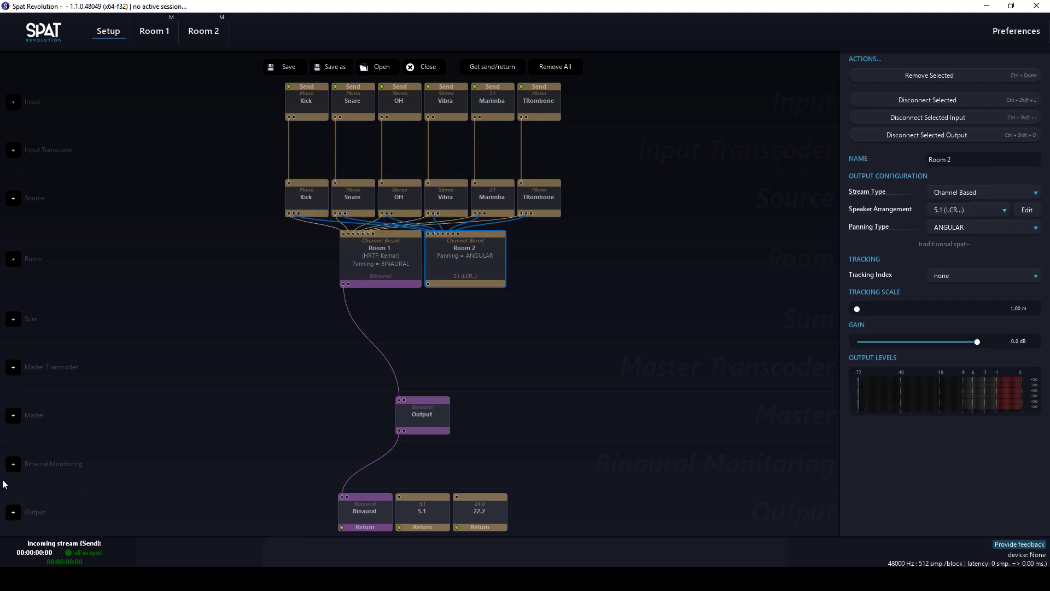
Step: Add a second master and link Room 2 to it, then that master to the 5.1 output
left_click(14, 416)
left_click_drag(538, 244, 421, 447)
key("ctrl+l")
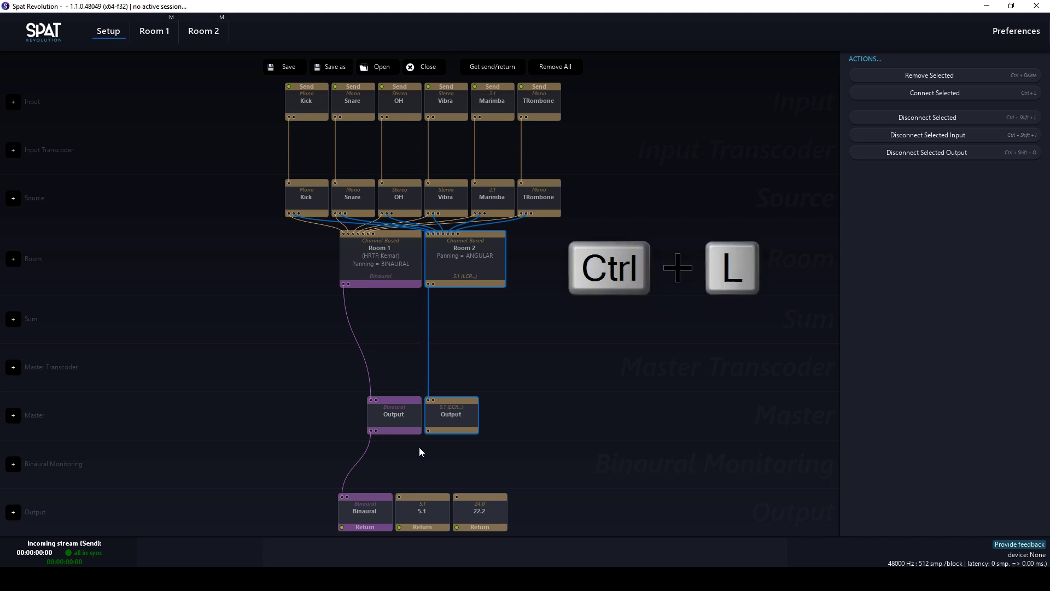
left_click(416, 513)
left_click(455, 420, "ctrl")
key("ctrl+l")
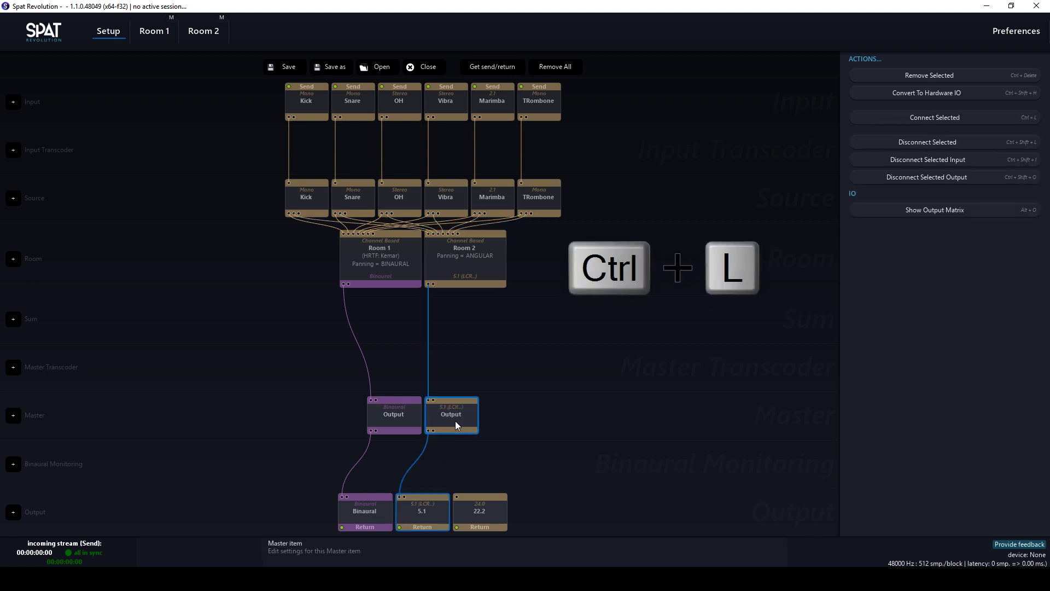
left_click(536, 359)
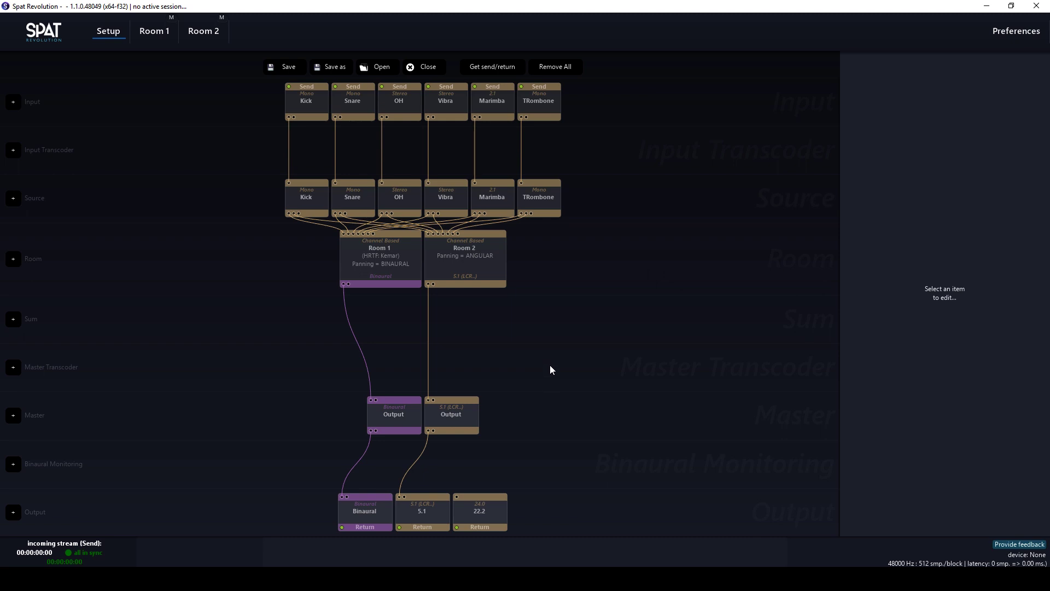
Step: Add Room 3, link all six sources to it with Ctrl+L, and choose NHK 22.2 speakers
left_click(13, 258)
left_click_drag(197, 204, 528, 188)
left_click(496, 244, "ctrl")
key("ctrl+l")
left_click(1001, 210)
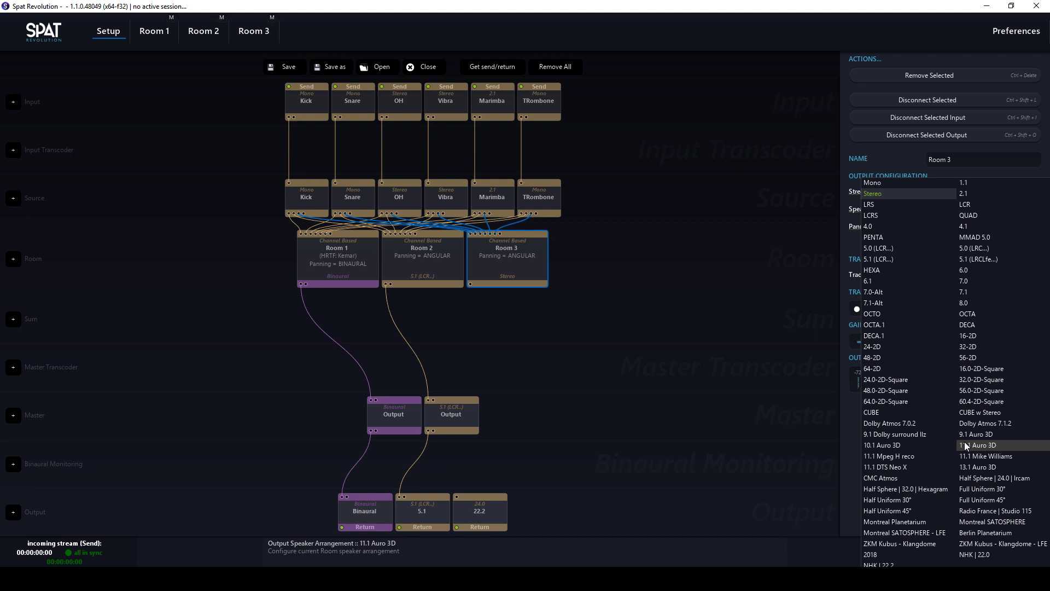
left_click(975, 554)
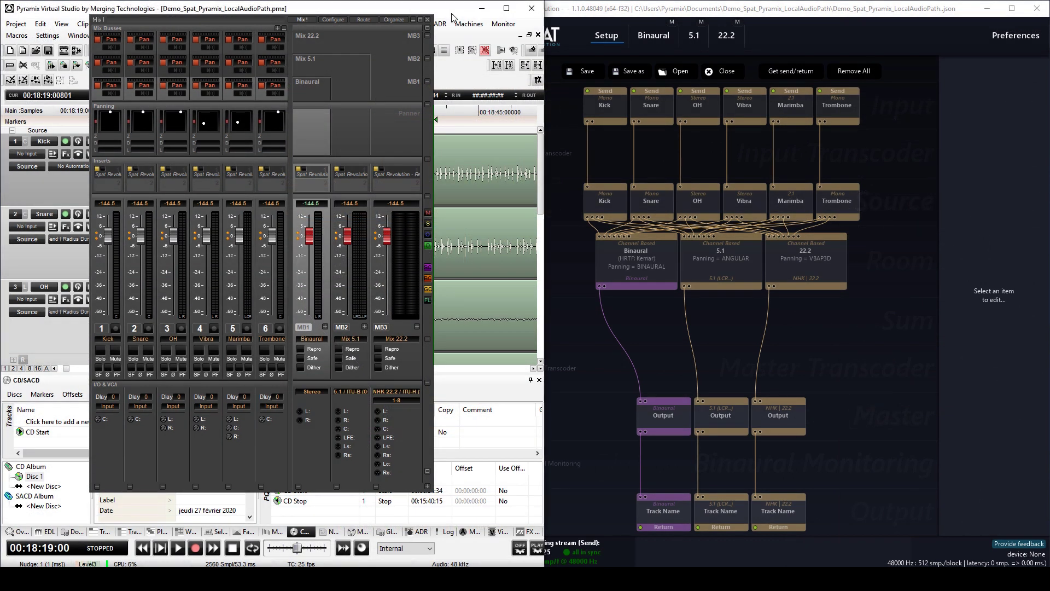
Step: Play the session and mute the Binaural, 5.1 and 22.2 rooms one after another
key("space")
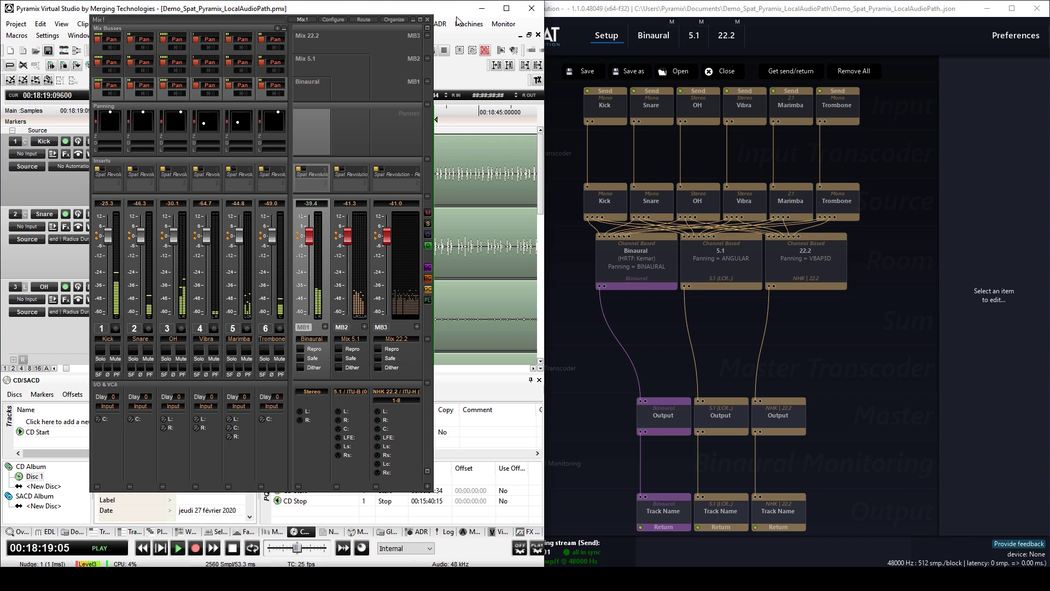
left_click(672, 23)
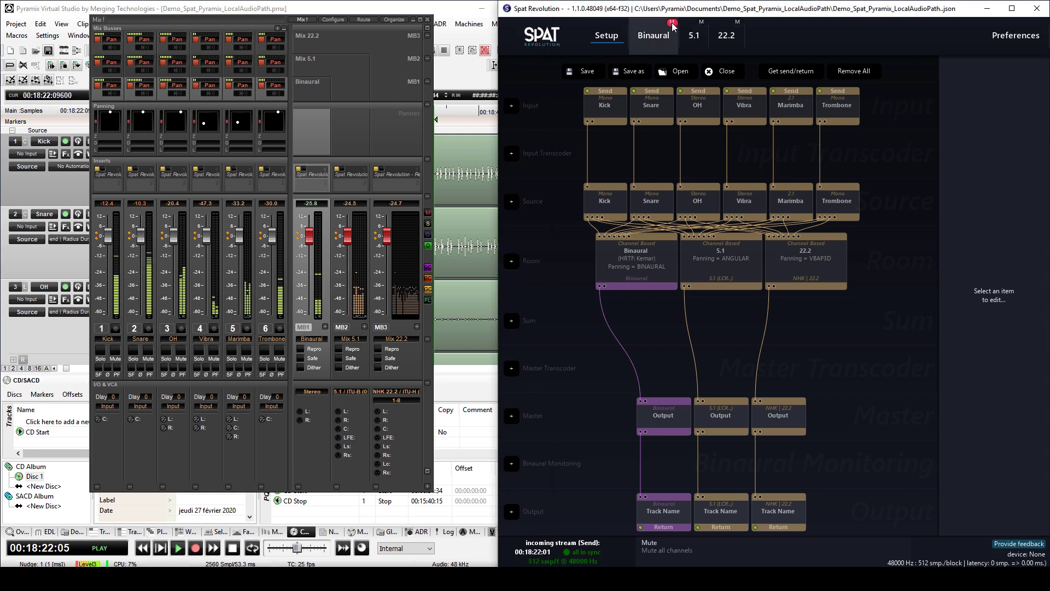
left_click(701, 23)
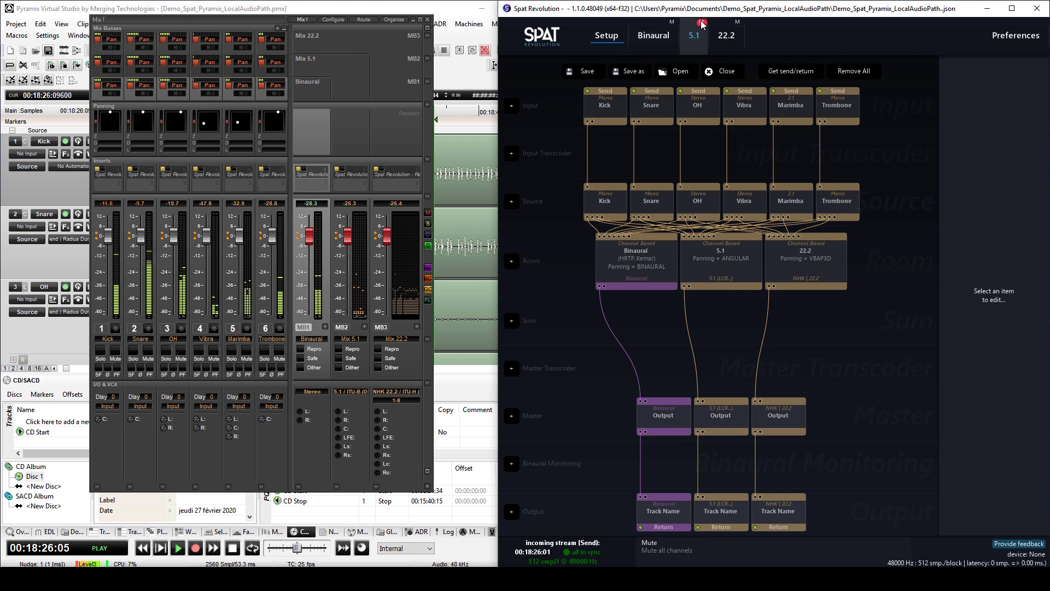
left_click(737, 22)
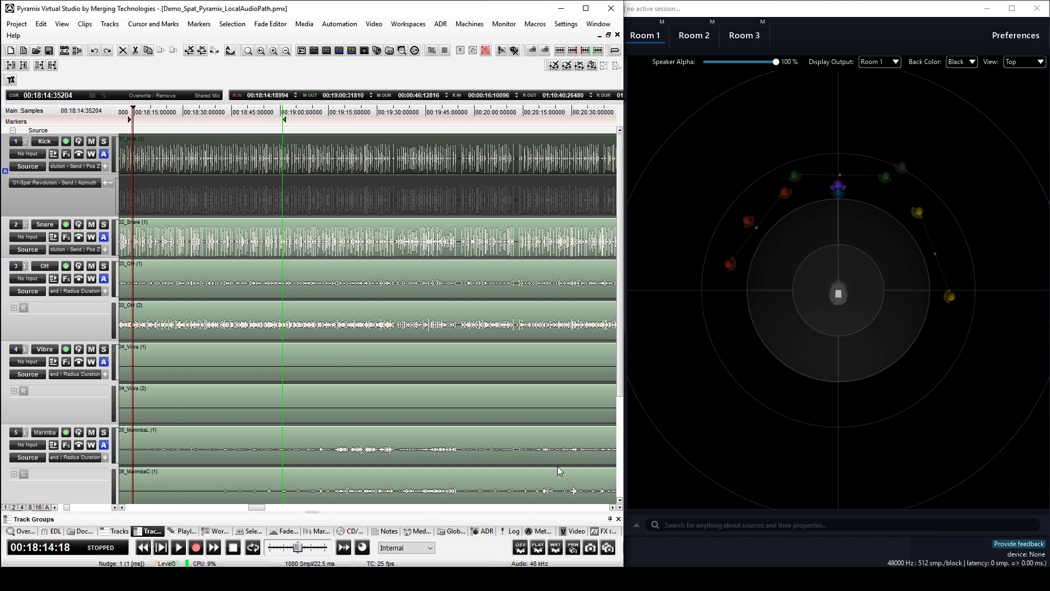
Step: With automation writing armed, sweep the Kick source's azimuth during playback, then stop
left_click(554, 546)
key("space")
mouse_move(839, 189)
left_mouse_down()
mouse_move(899, 160)
mouse_move(928, 168)
mouse_move(969, 190)
mouse_move(982, 229)
mouse_move(967, 276)
mouse_move(921, 326)
mouse_move(825, 359)
mouse_move(772, 337)
mouse_move(756, 305)
mouse_move(779, 216)
mouse_move(837, 186)
left_mouse_up()
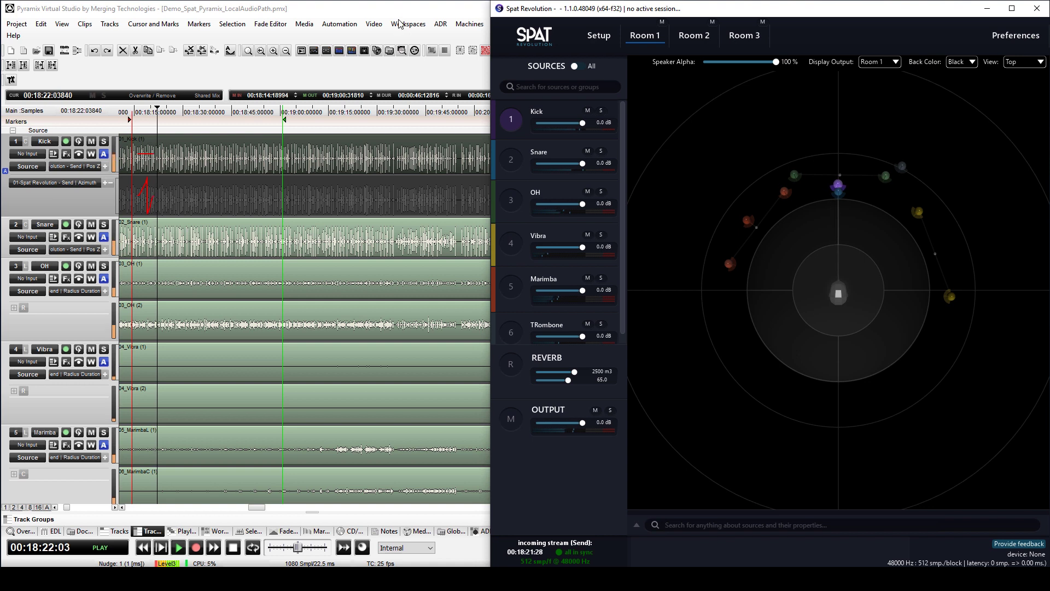
left_click(410, 12)
key("space")
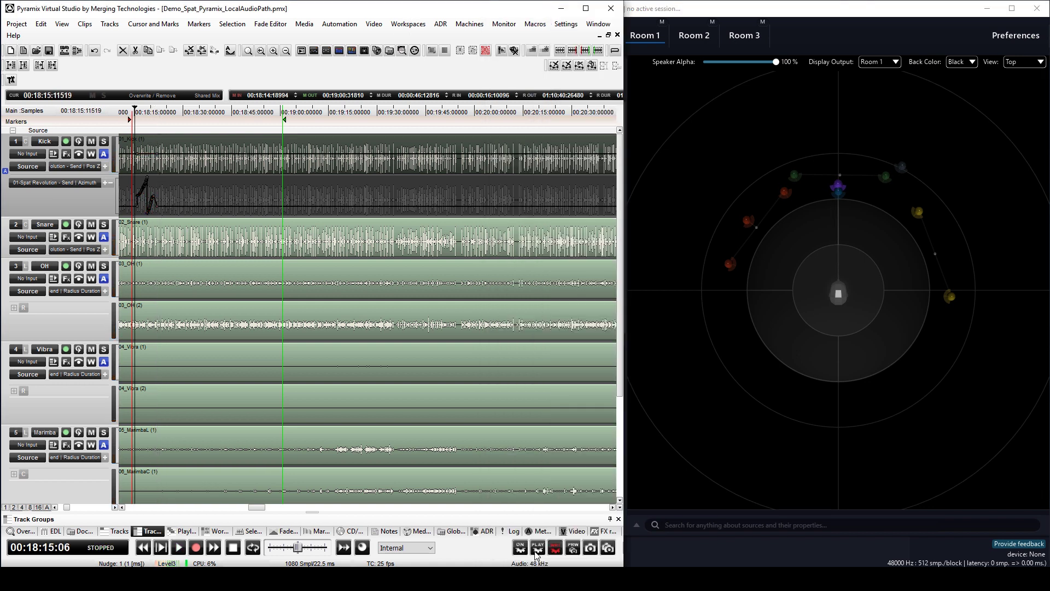
Step: Replay the session to check the recorded Kick azimuth automation
key("space")
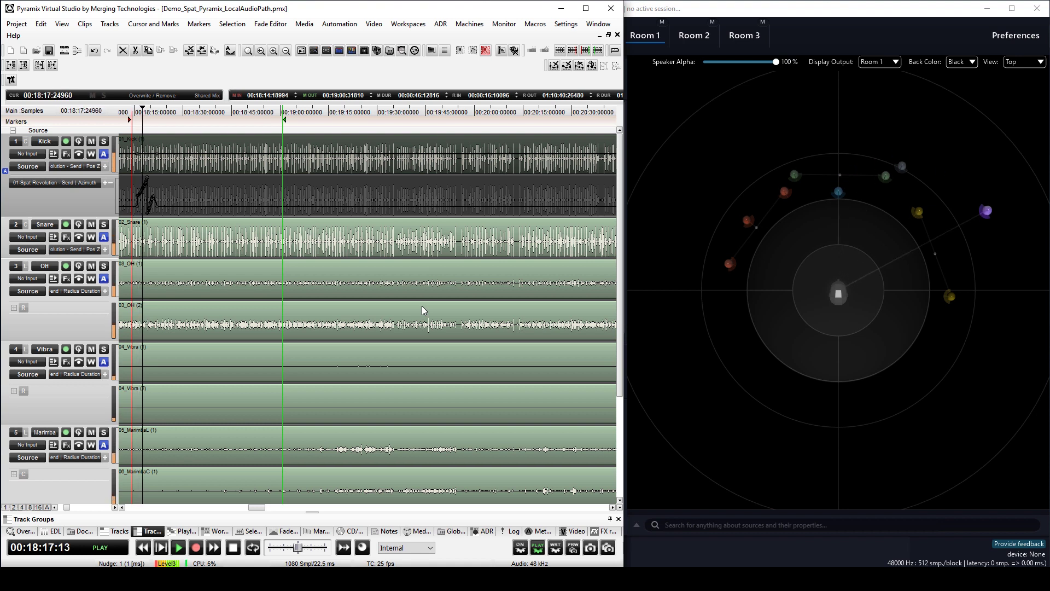
scroll(421, 305, "up", 3)
key("space")
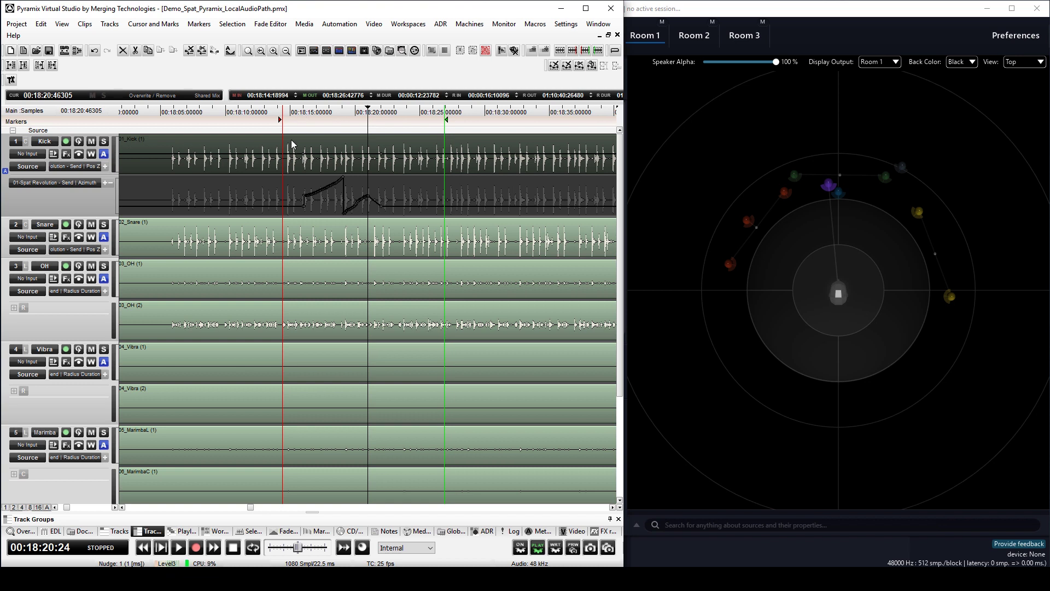
left_click(17, 24)
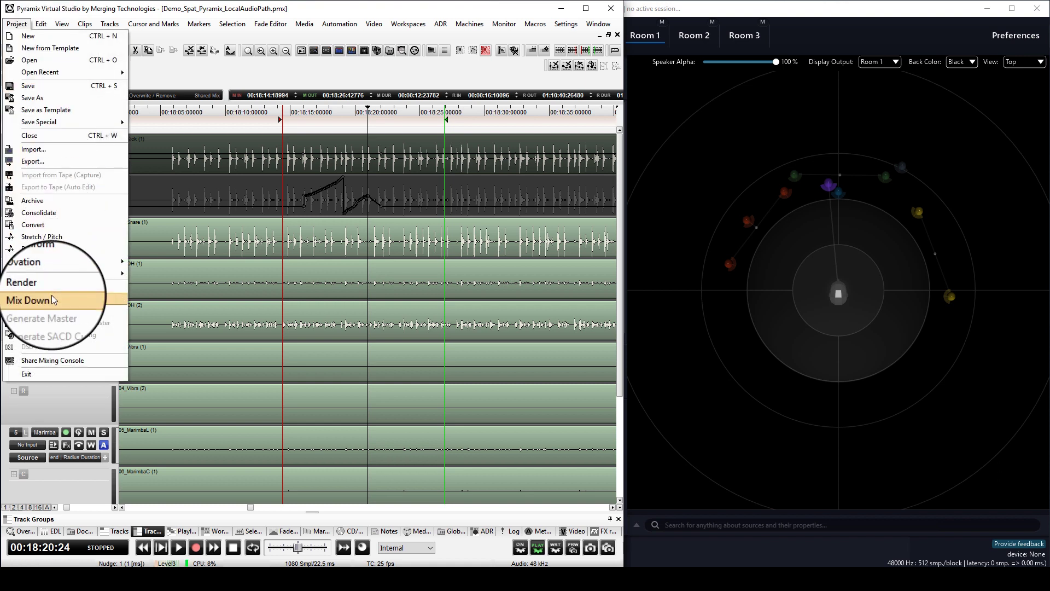
Step: Mix down MB1, MB2 and MB3 to BWF files between the marks
left_click(37, 299)
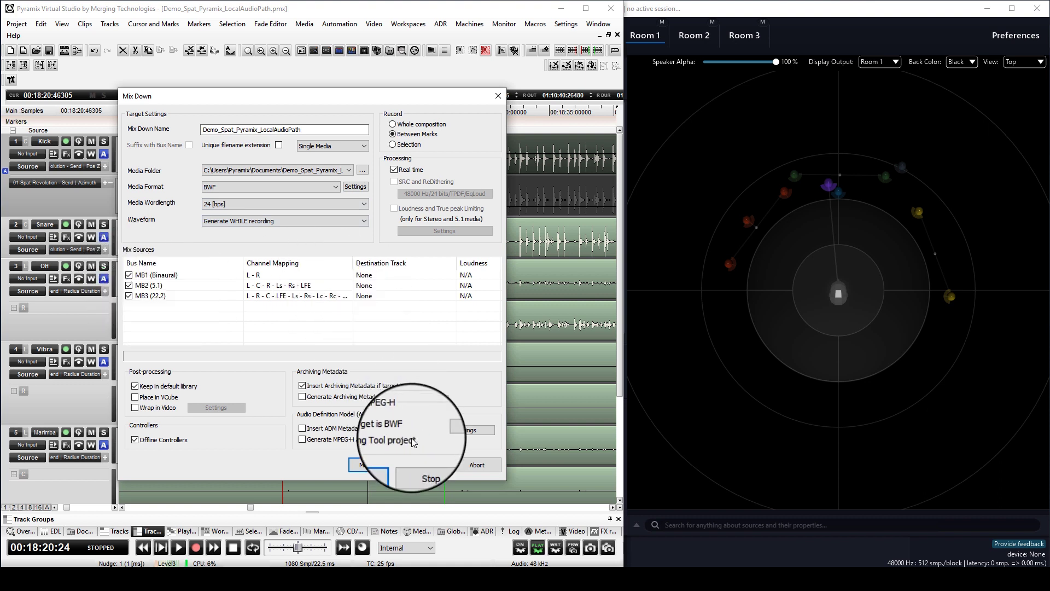
left_click(377, 469)
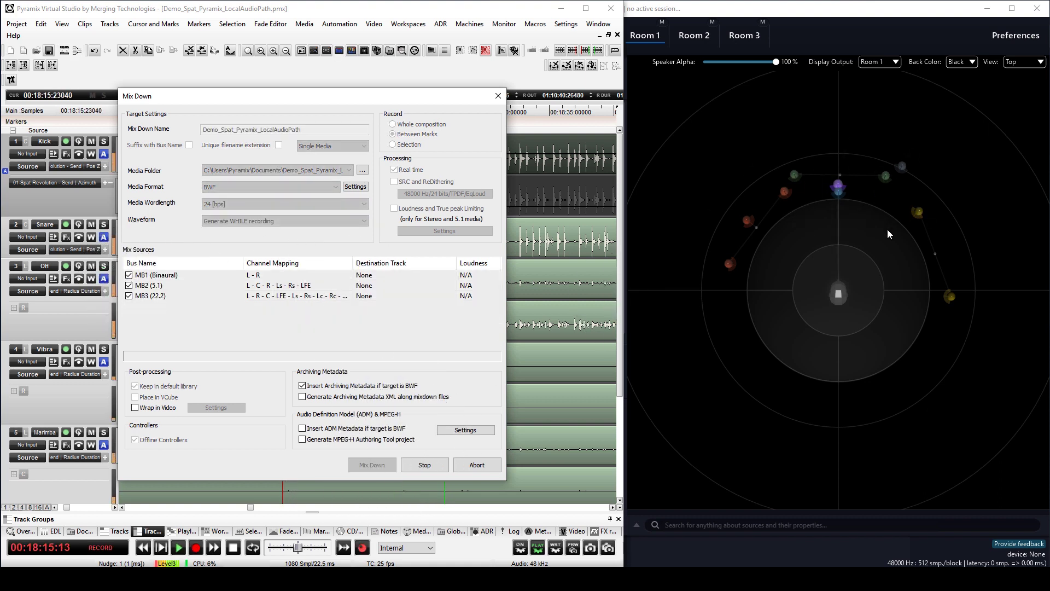